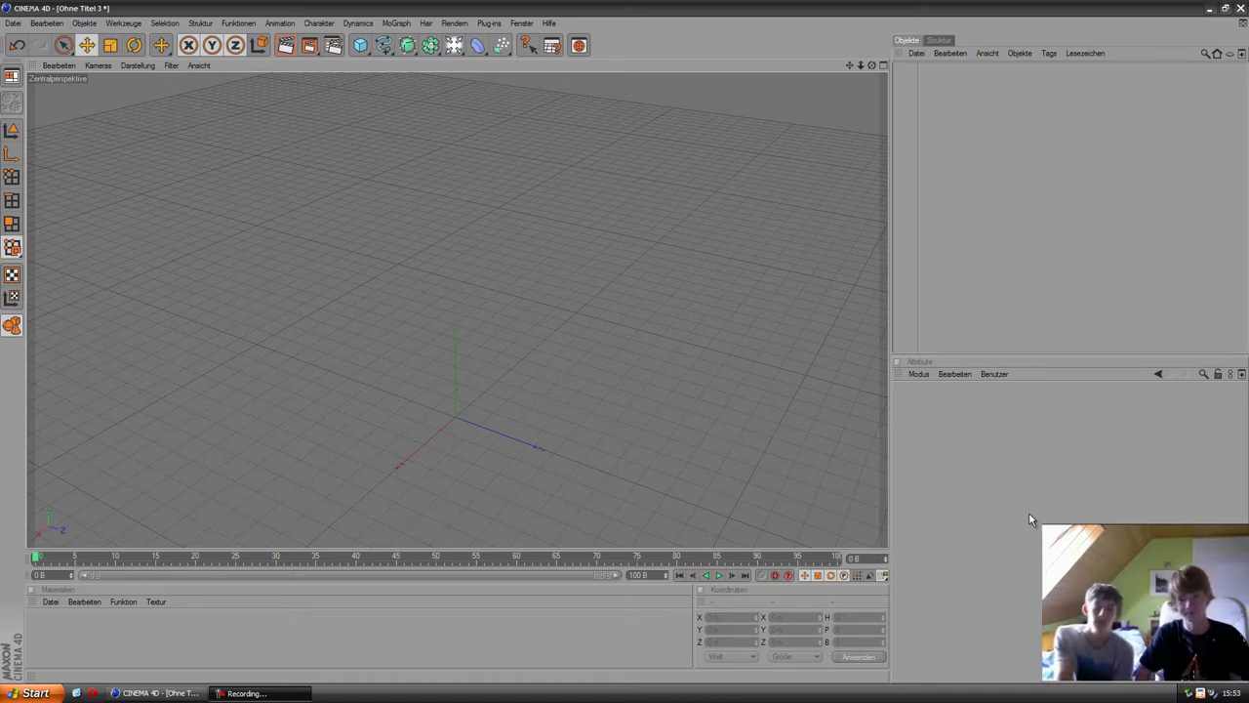
- Add a Helix spline on the XZ plane and raise its Höhe into a tall spiral
left_click(384, 47)
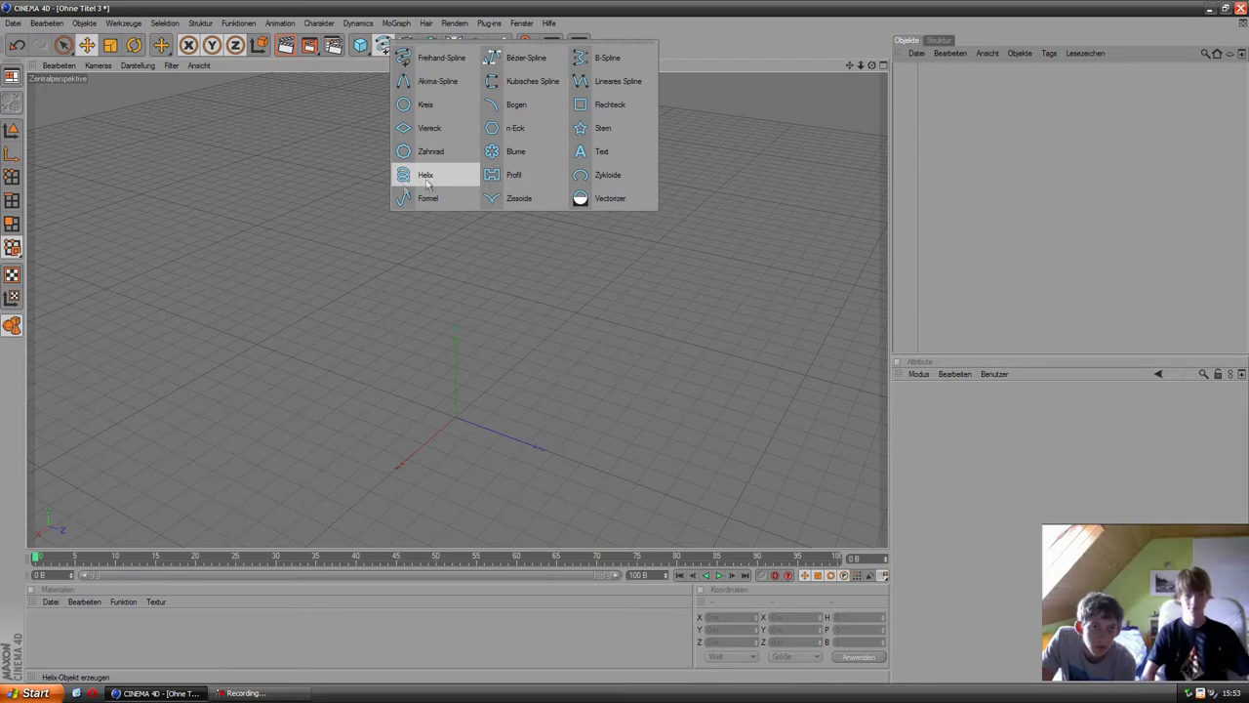
left_click(435, 180)
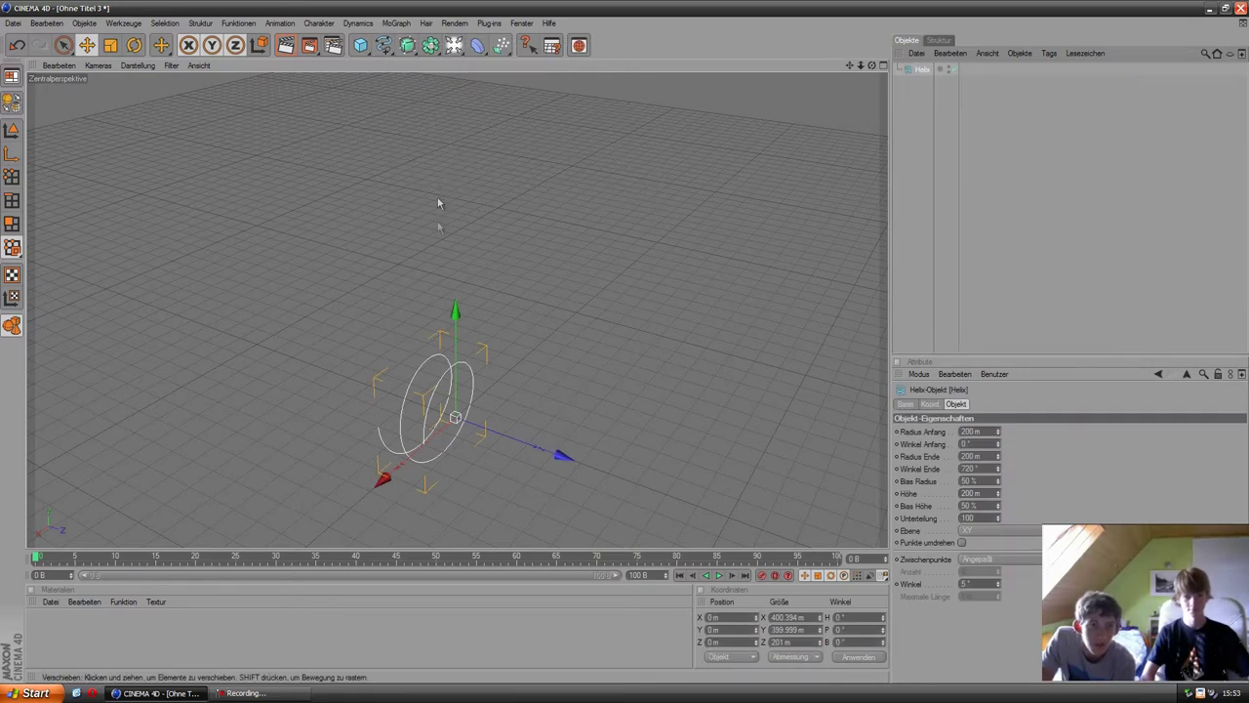
left_click(971, 518)
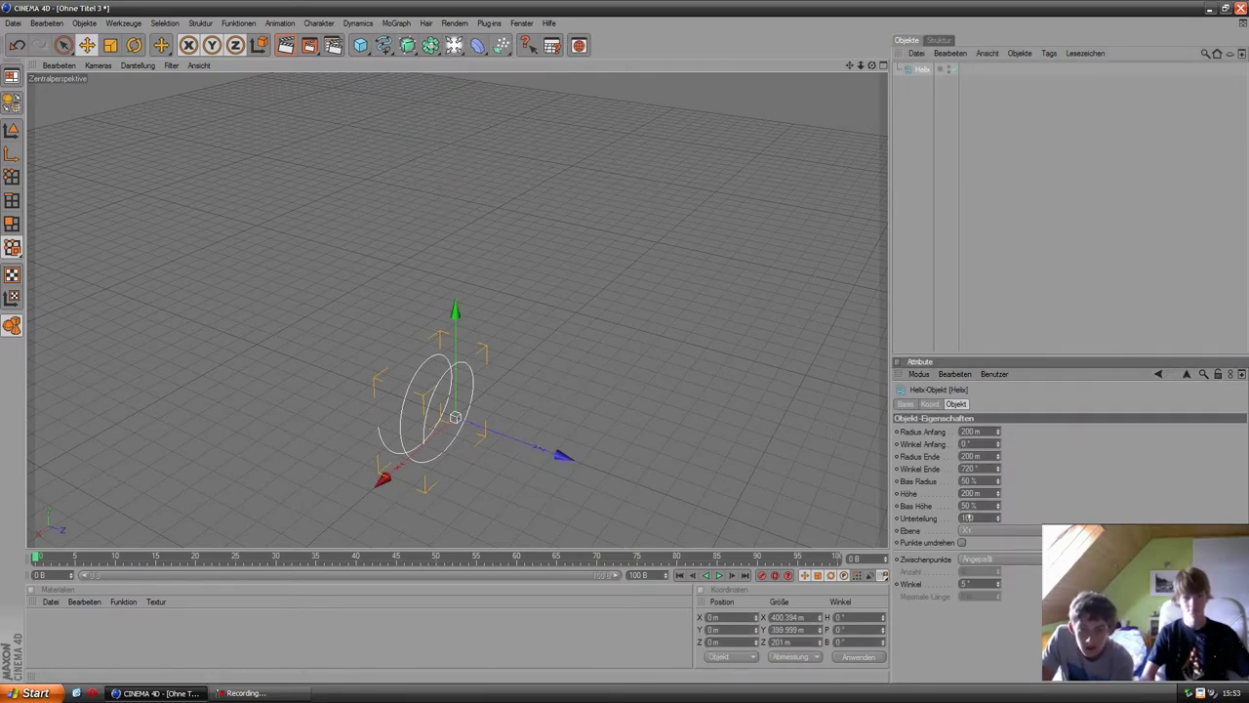
left_click(969, 534)
left_click(971, 571)
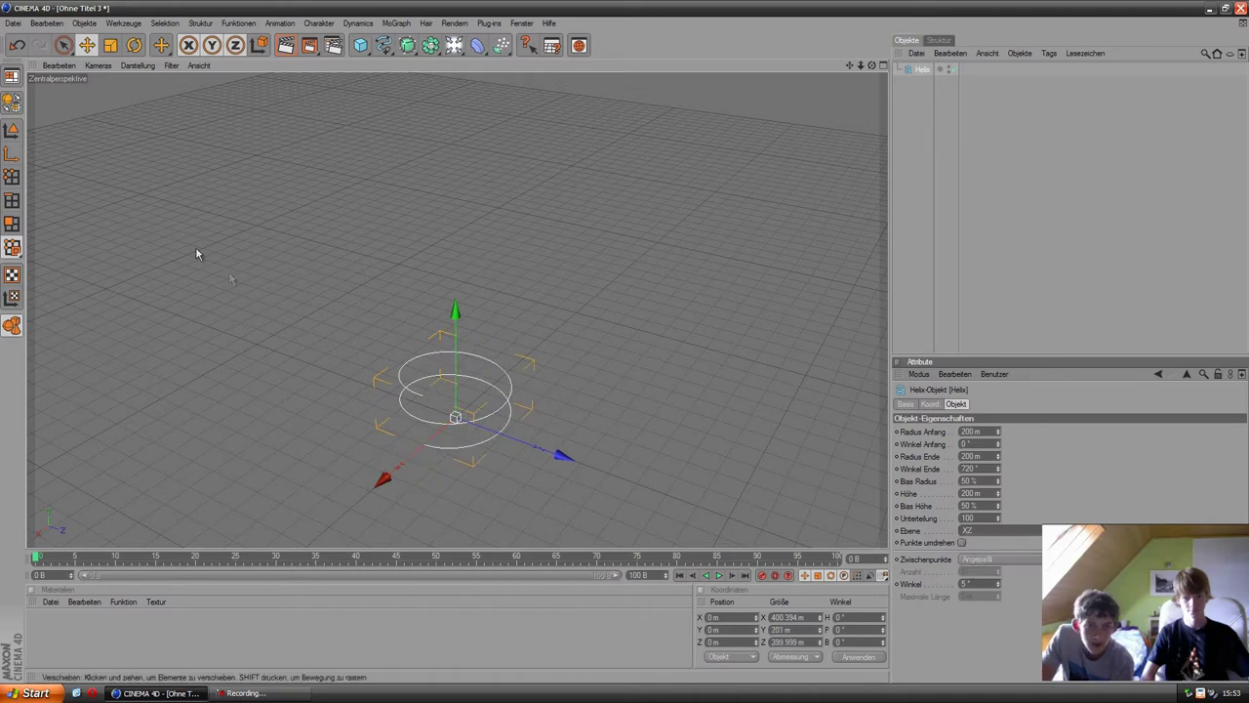
left_click_drag(997, 494, 998, 498)
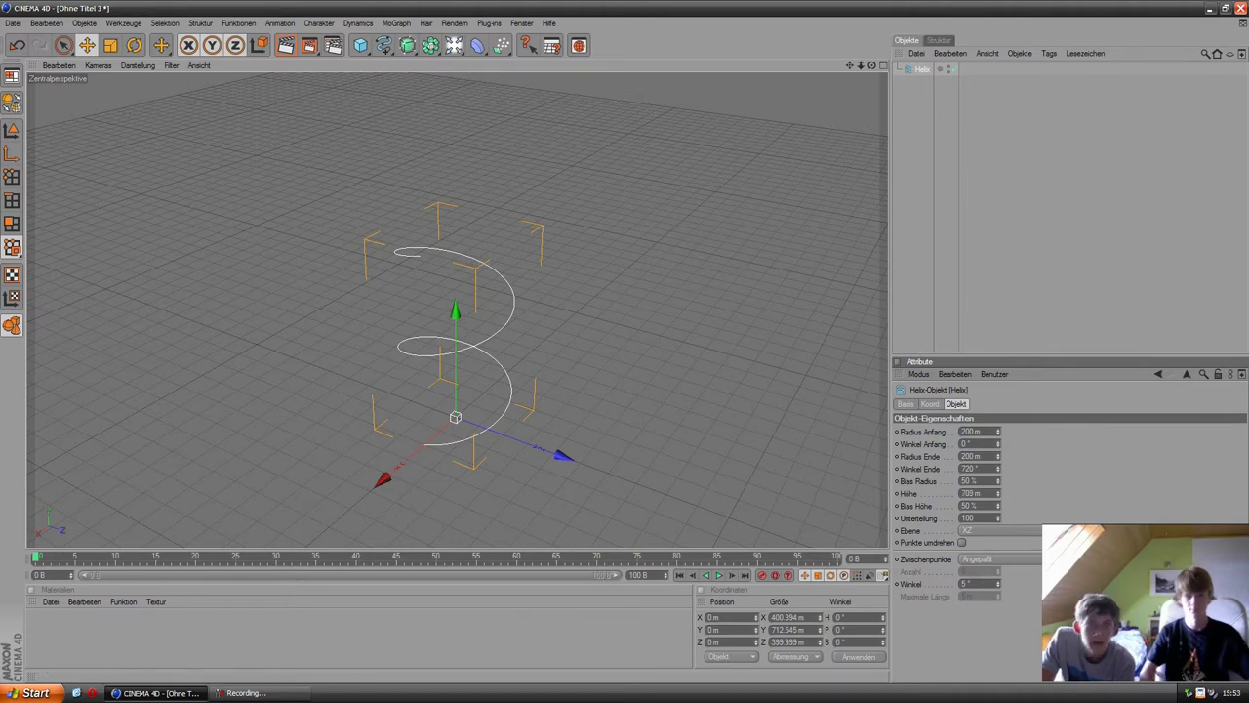
- Create a Bogen arc spline with its end angle widened to 180°
left_click(384, 45)
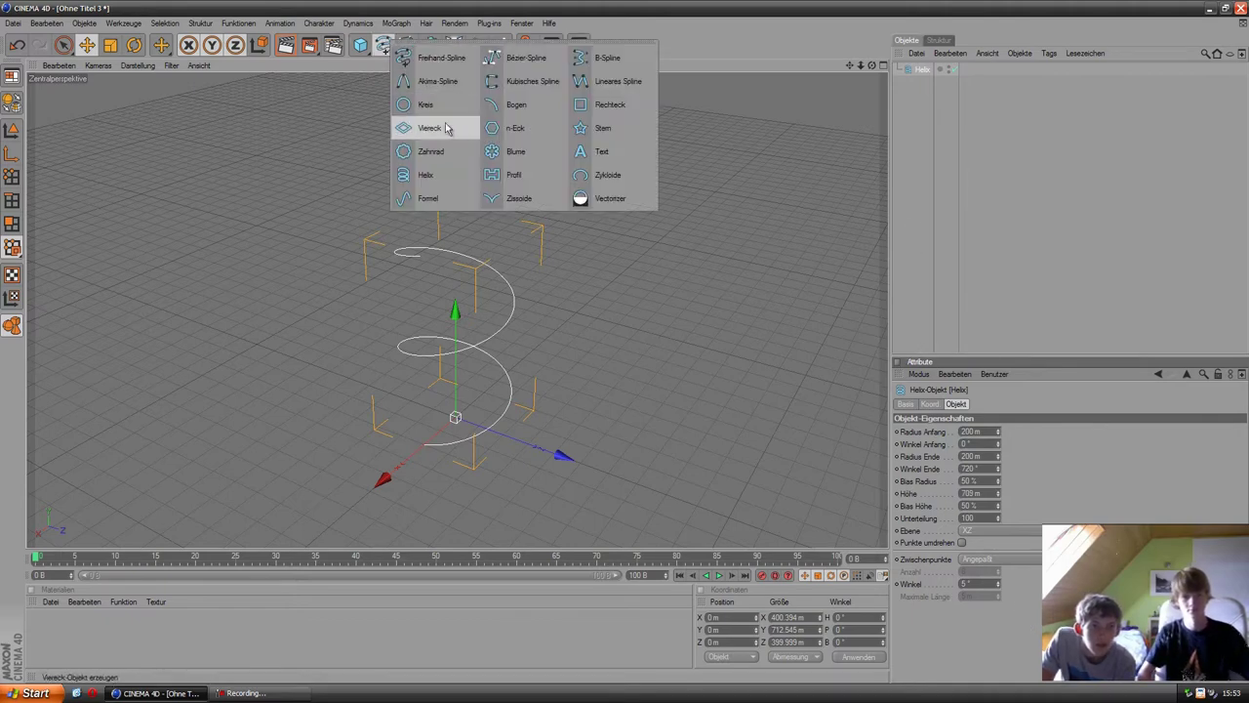
left_click(517, 106)
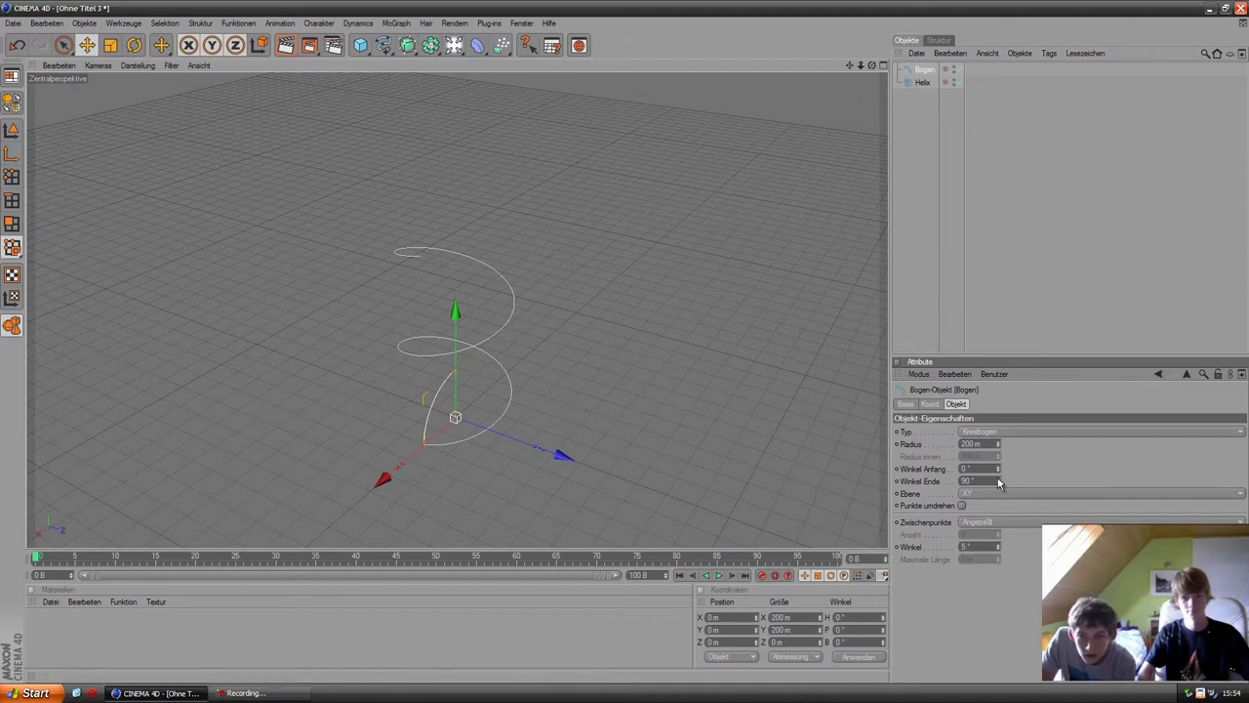
left_click_drag(998, 481, 999, 484)
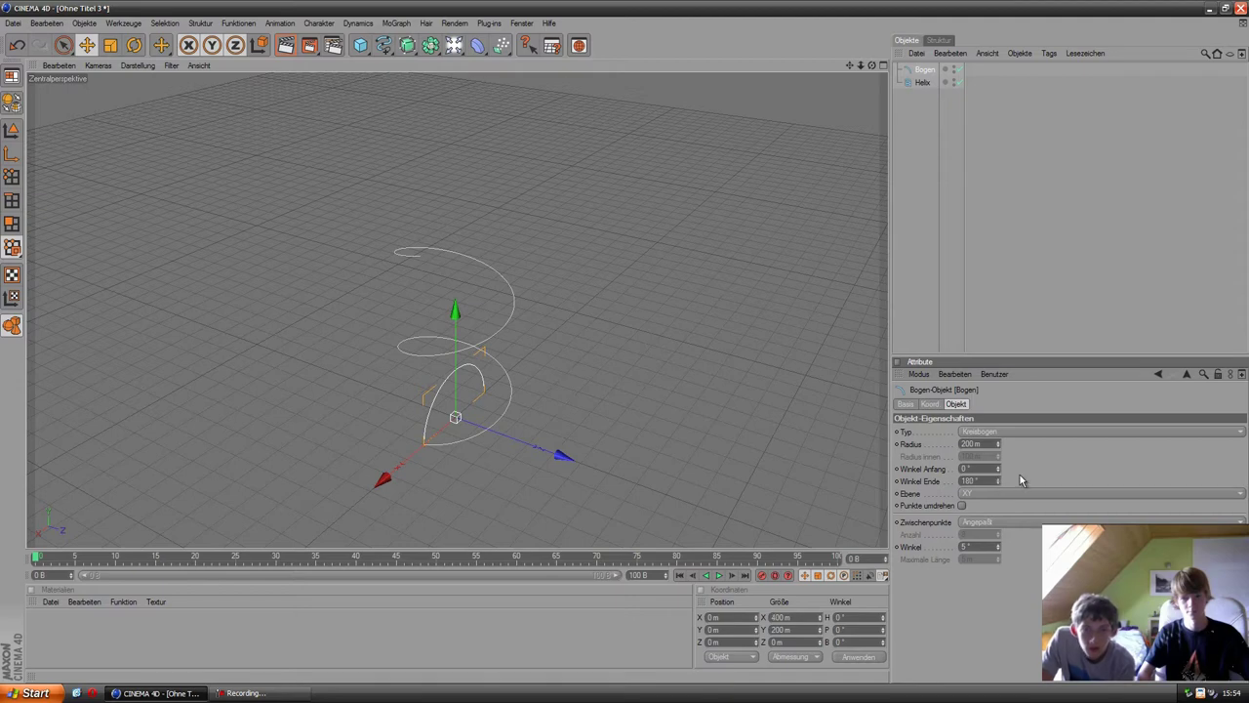
- Duplicate the arc, shrink the copy's radius, and merge both arcs with Verbinden+Löschen
left_click(931, 73)
left_click_drag(930, 68, 931, 73, "ctrl")
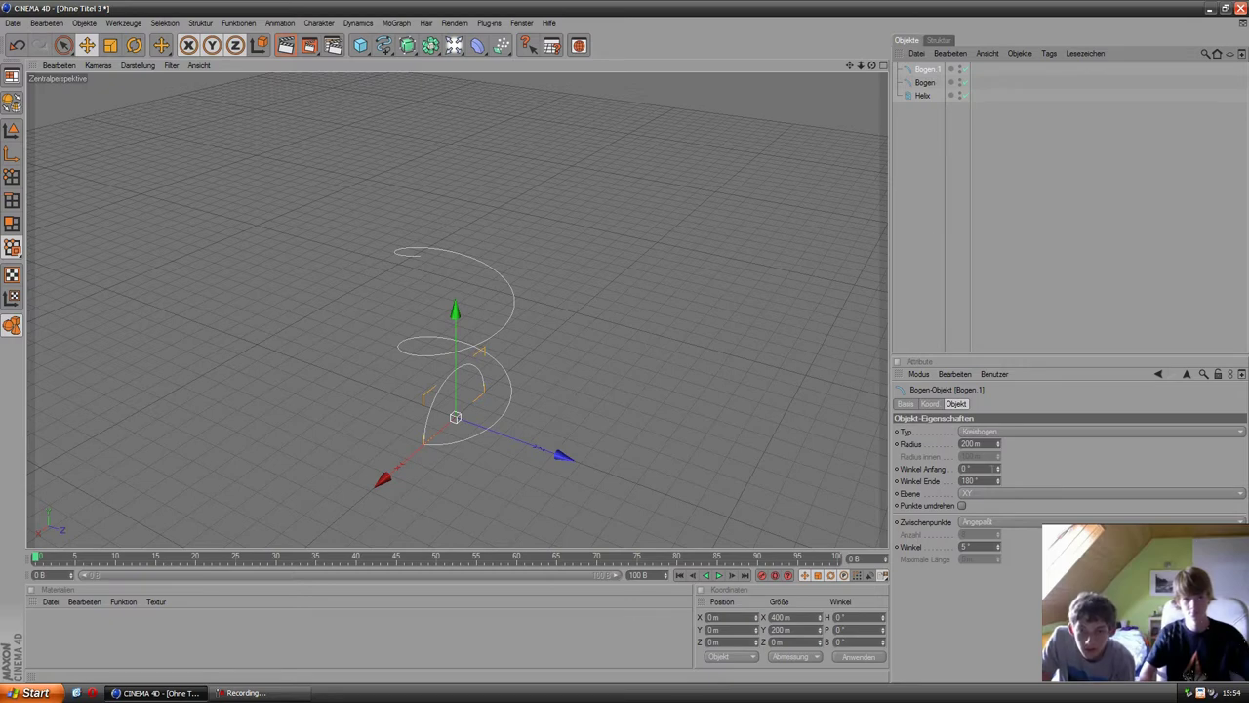
left_click_drag(1000, 447, 999, 451)
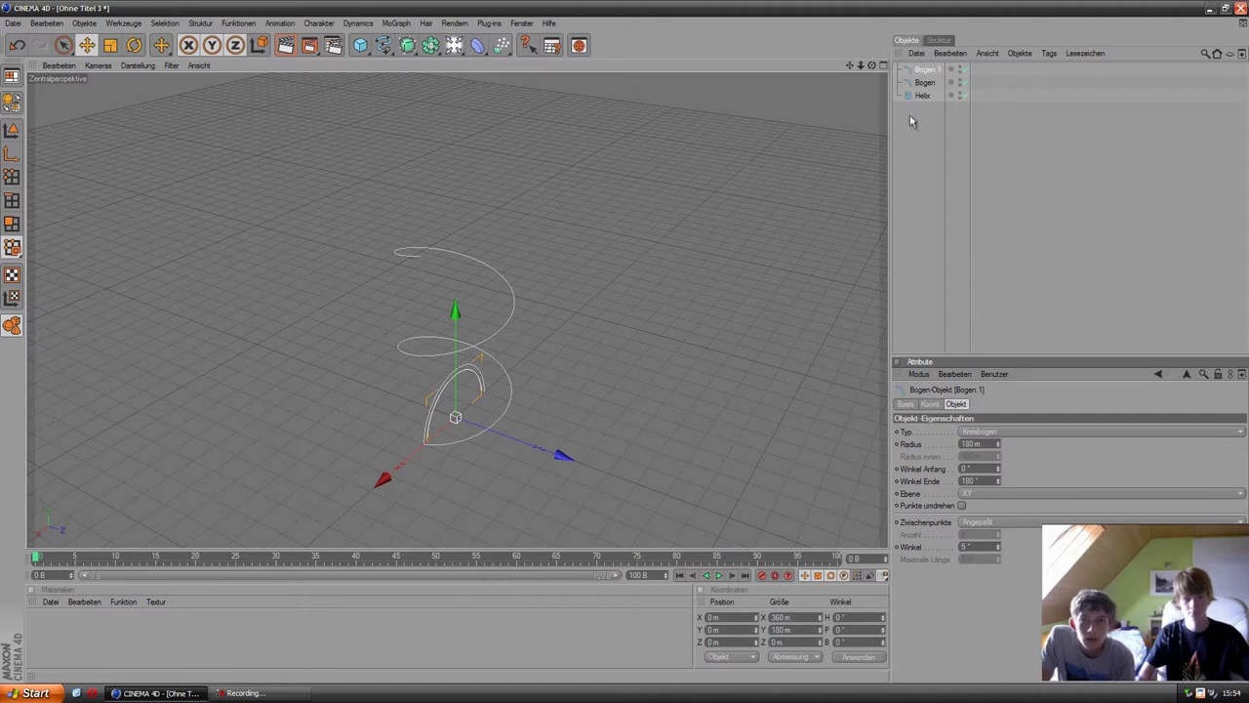
left_click(924, 83, "ctrl")
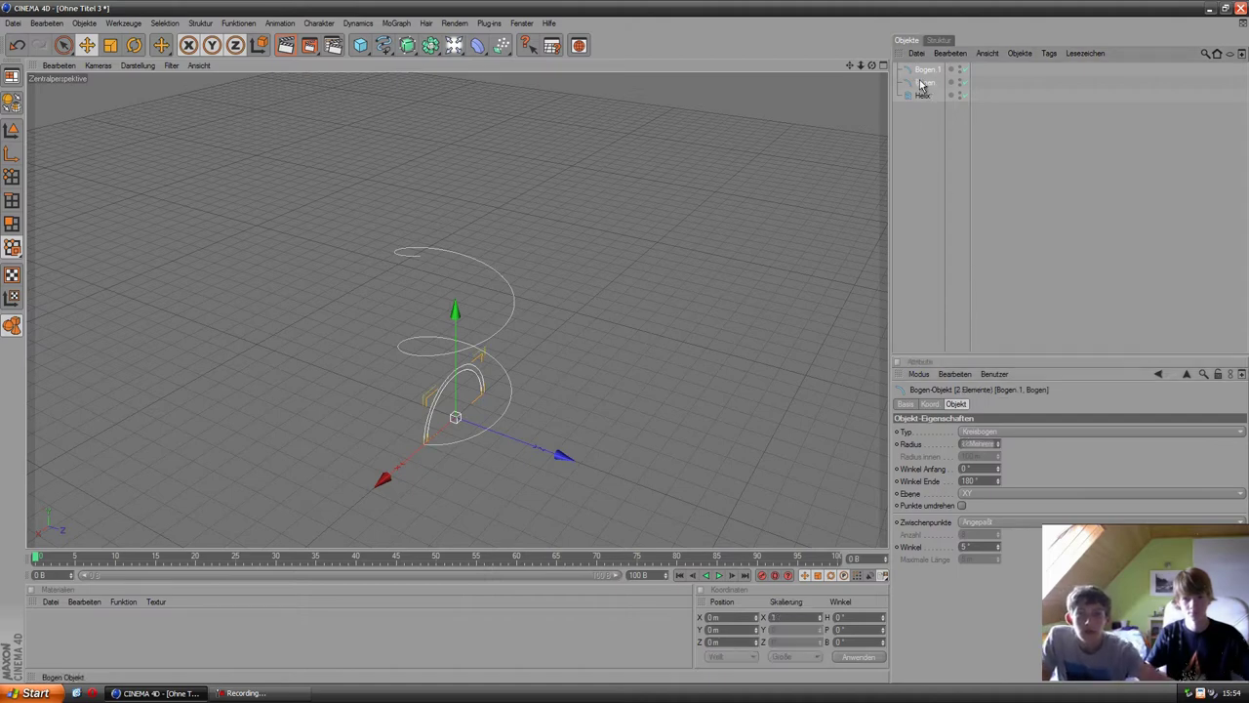
left_click(8, 108)
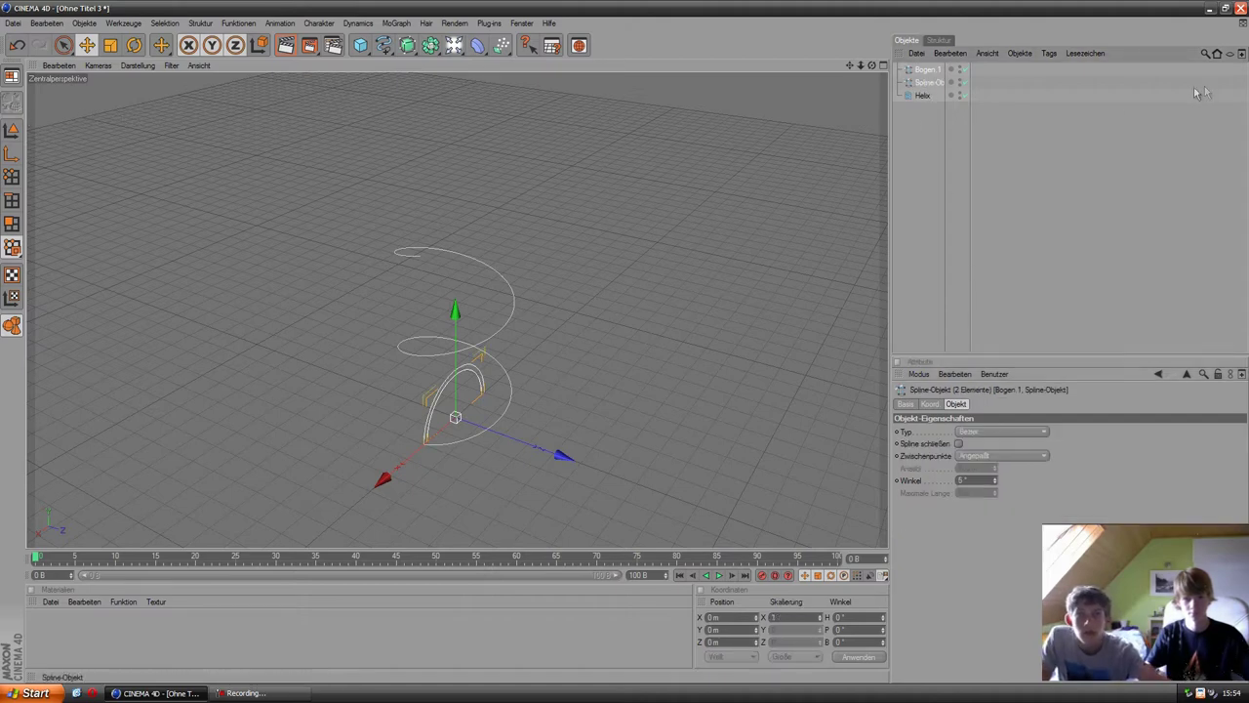
right_click(923, 82)
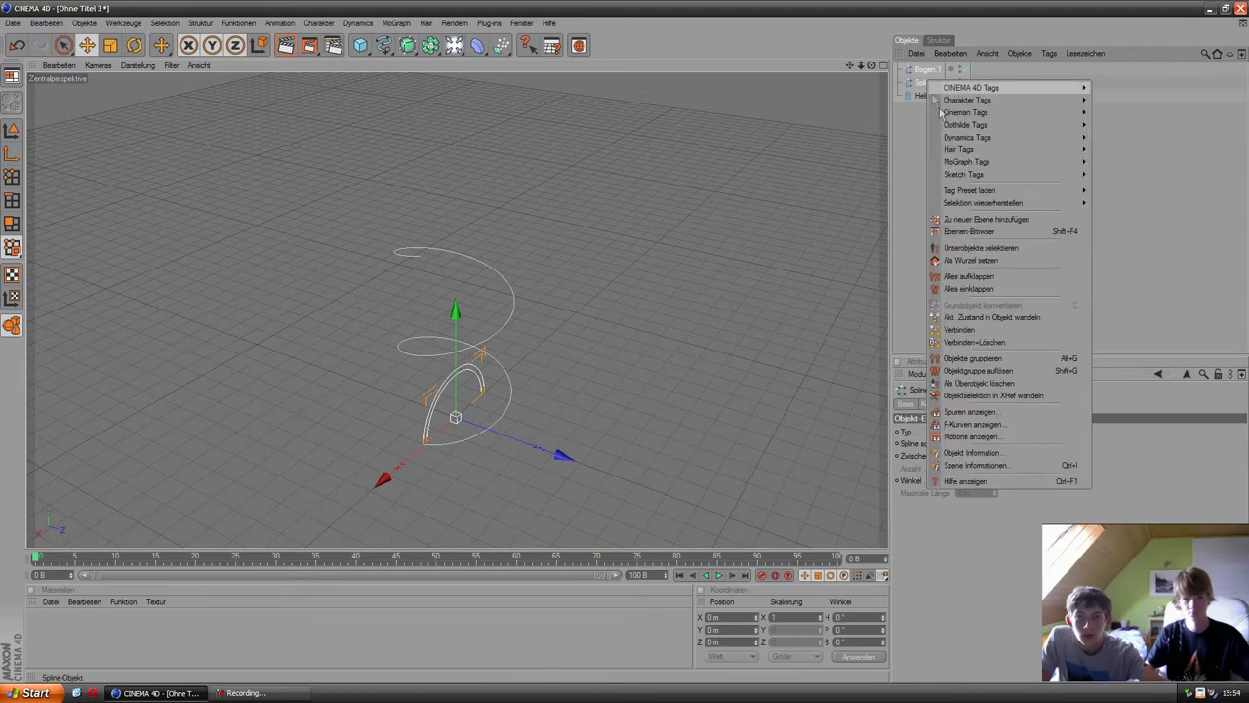
left_click(998, 343)
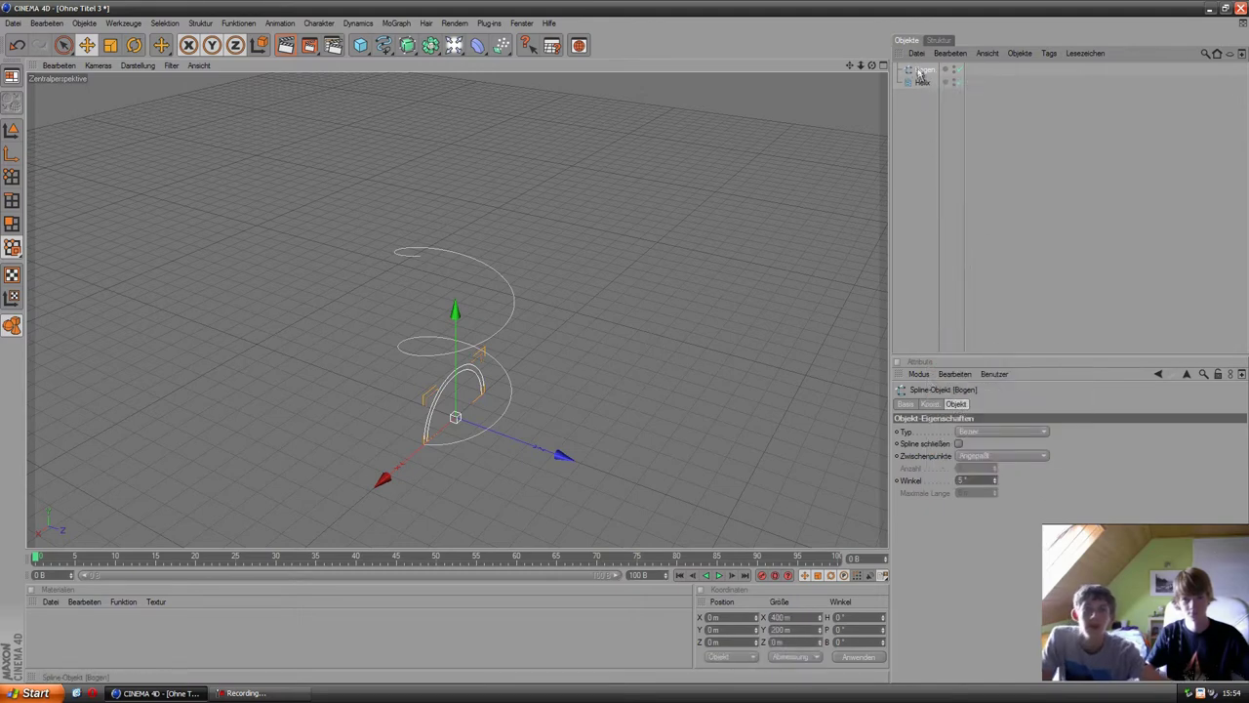
- Select points on the arc spline, then undo an accidental reshape of its end points
mouse_move(872, 65)
left_mouse_down()
mouse_move(625, 348)
mouse_move(398, 518)
mouse_move(439, 429)
mouse_move(791, 12)
left_mouse_up()
mouse_move(855, 69)
left_mouse_down()
mouse_move(628, 349)
mouse_move(716, 314)
mouse_move(697, 243)
left_mouse_up()
left_click_drag(855, 68, 172, 181)
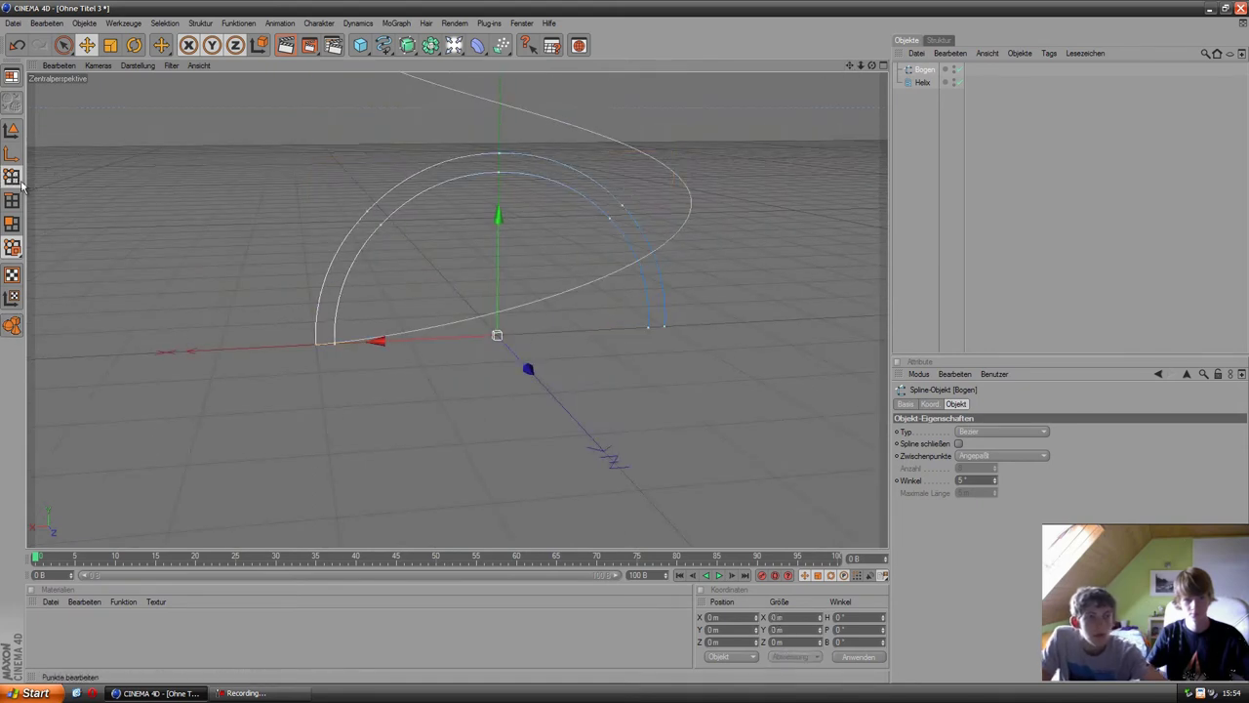
right_click(720, 382)
left_click(684, 324)
key("space")
left_click(661, 333)
right_click(658, 322)
left_click(707, 426)
left_click_drag(644, 374, 644, 388)
key("ctrl+z")
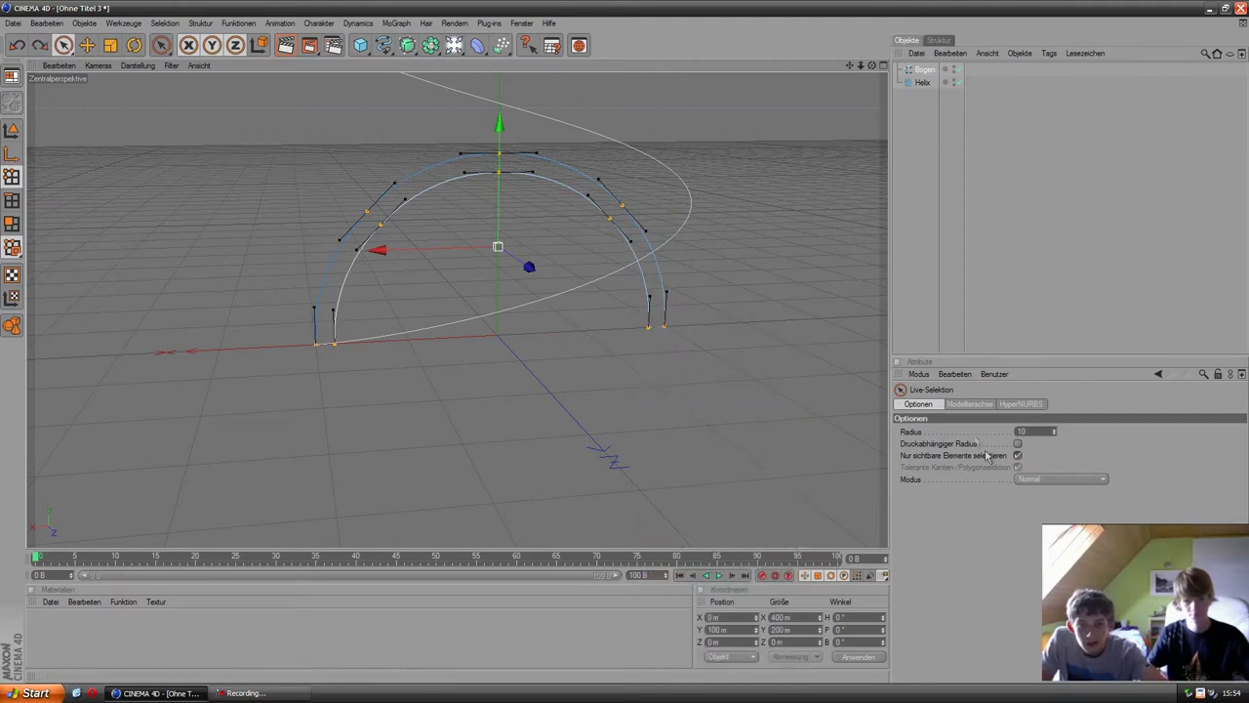
- Tick Spline schließen on the Bogen spline to close the U-shaped profile
left_click(924, 73)
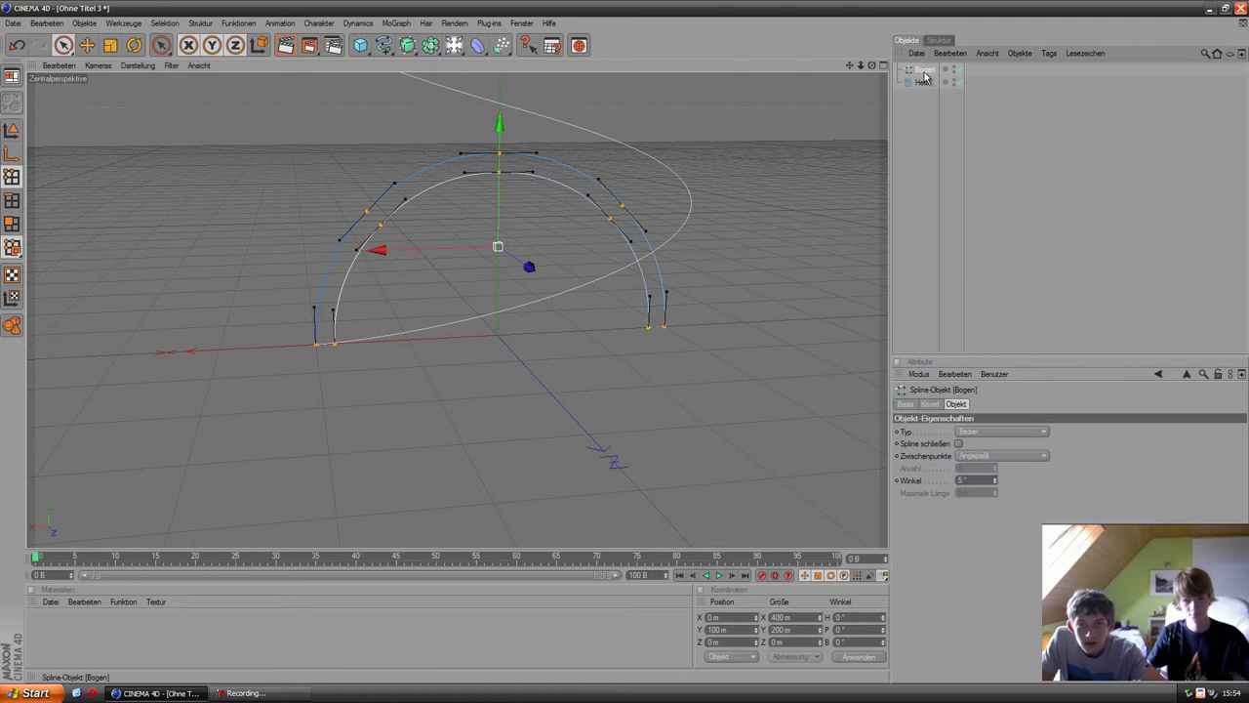
left_click(958, 444)
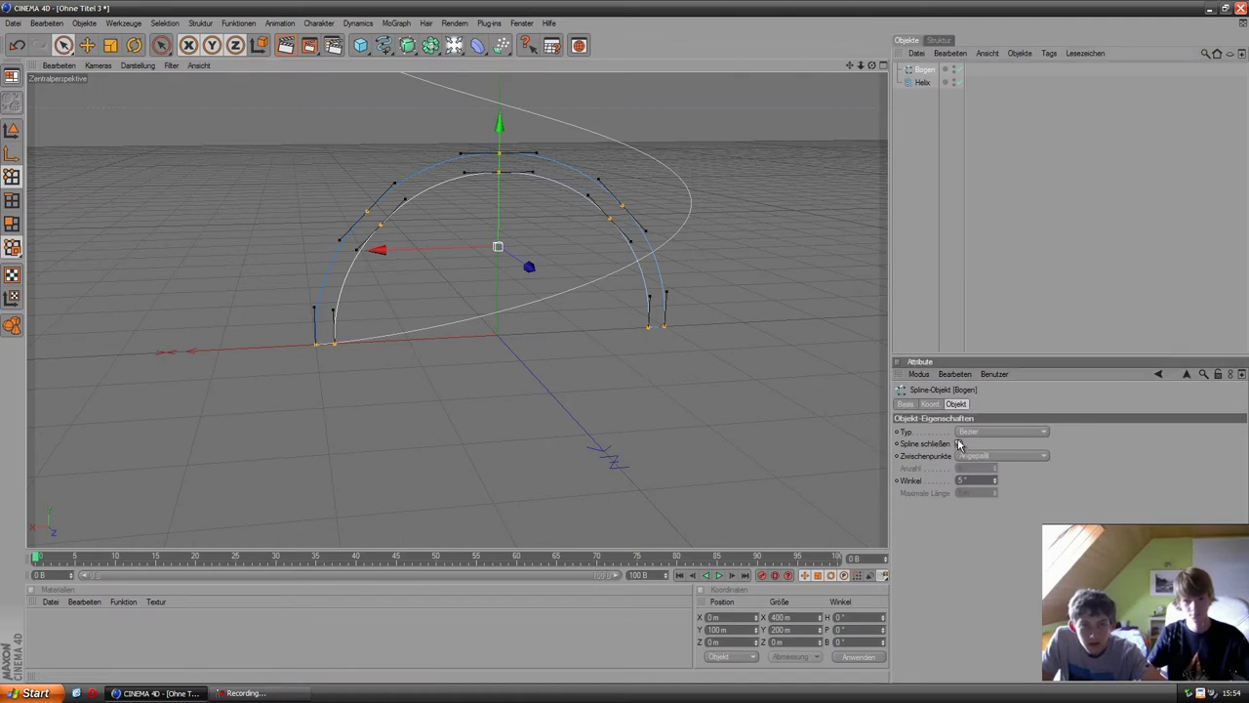
left_click(924, 180)
left_click_drag(719, 275, 700, 278, "alt")
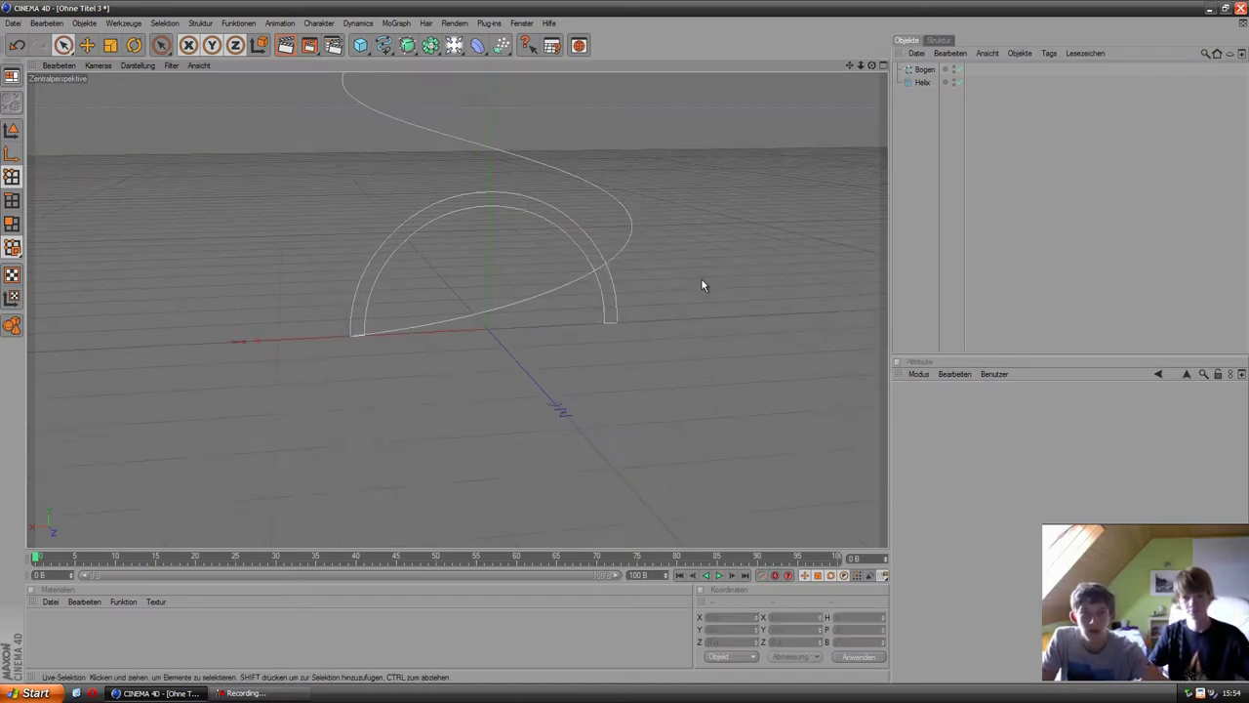
left_click_drag(853, 66, 853, 66)
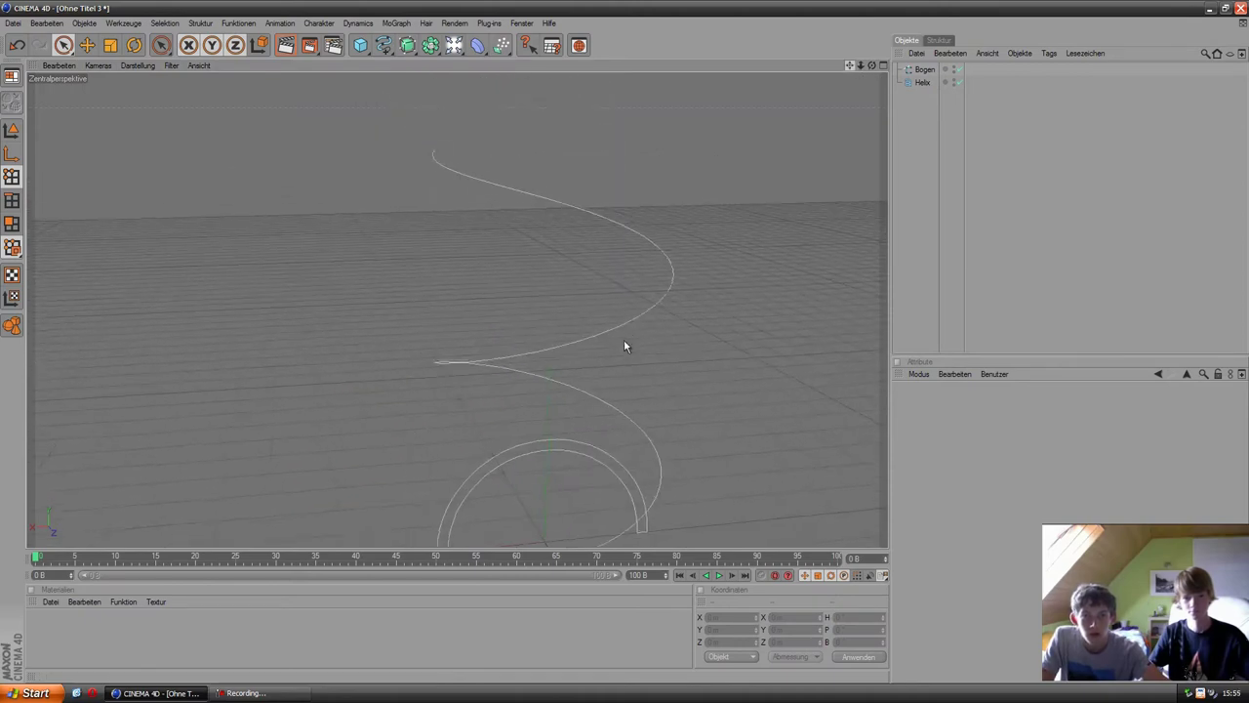
- Create a Sweep-NURBS with Bogen and Helix as children and Banking turned off
left_click(430, 45)
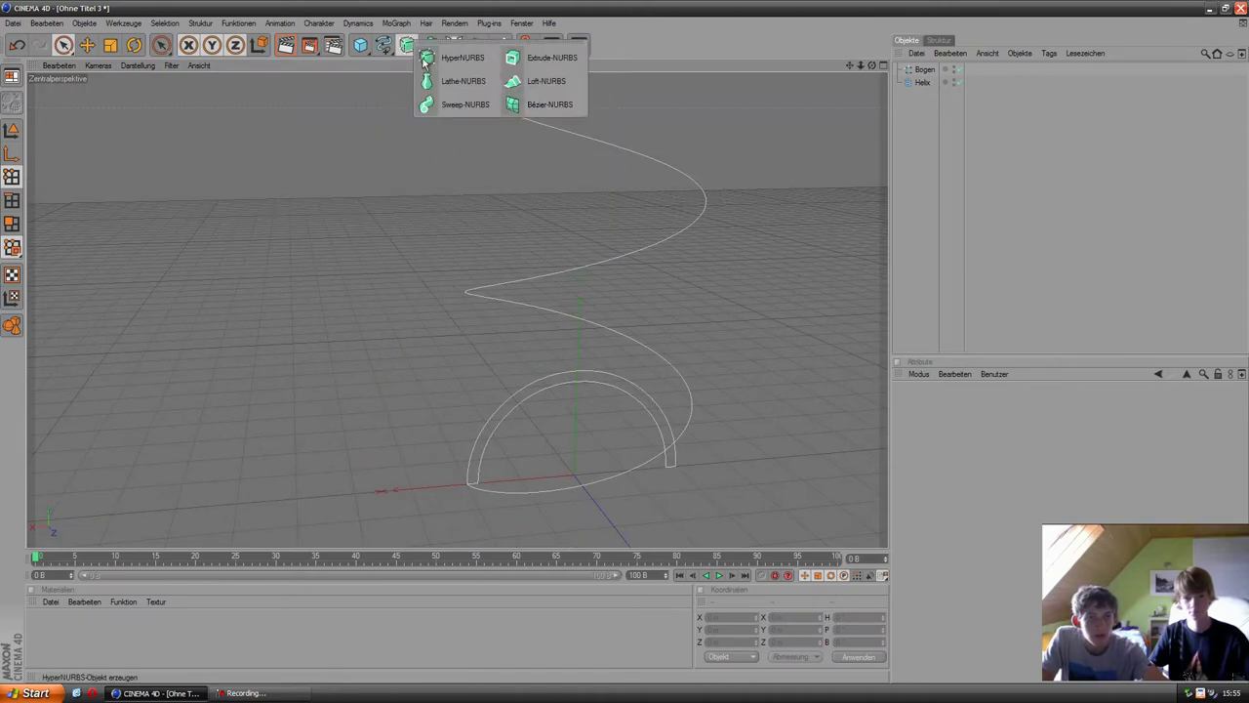
left_click(460, 104)
left_click(926, 84)
left_click(928, 96, "ctrl")
left_click_drag(928, 95, 935, 70)
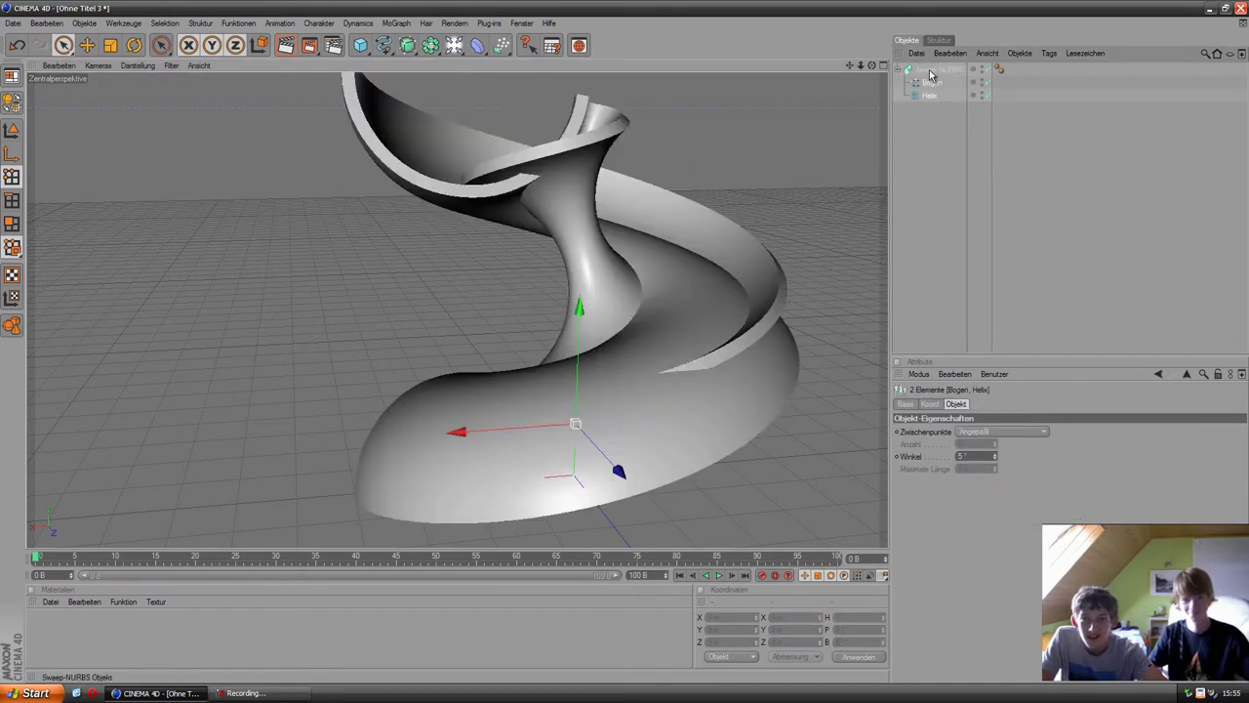
left_click(936, 71)
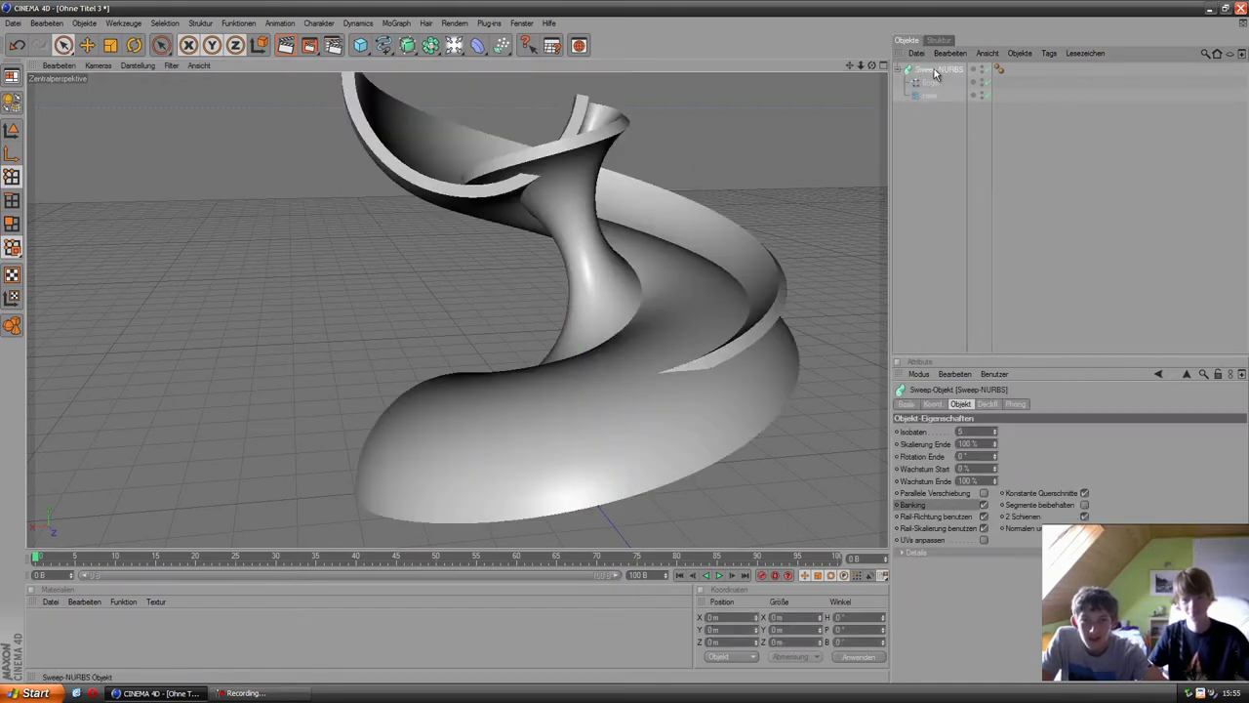
left_click(983, 504)
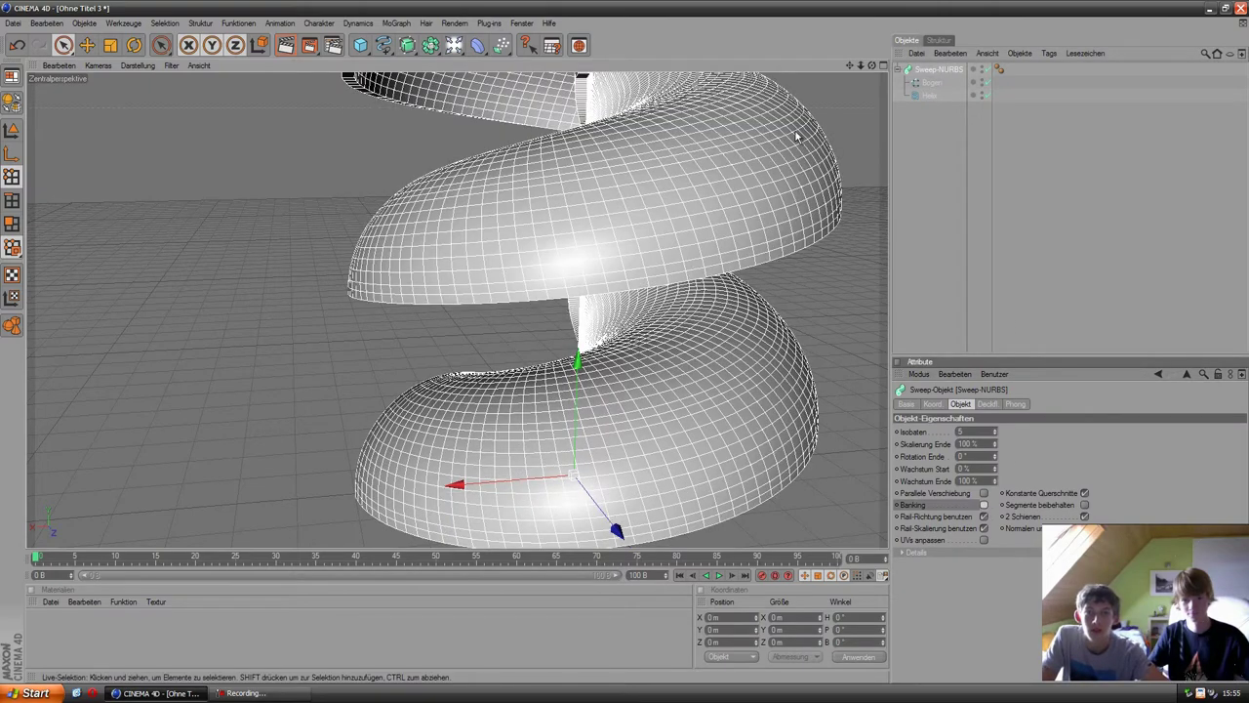
- Flip the sweep so the channel opens upward and move it back into view
scroll(802, 127, "down", 3)
left_click_drag(872, 65, 624, 345)
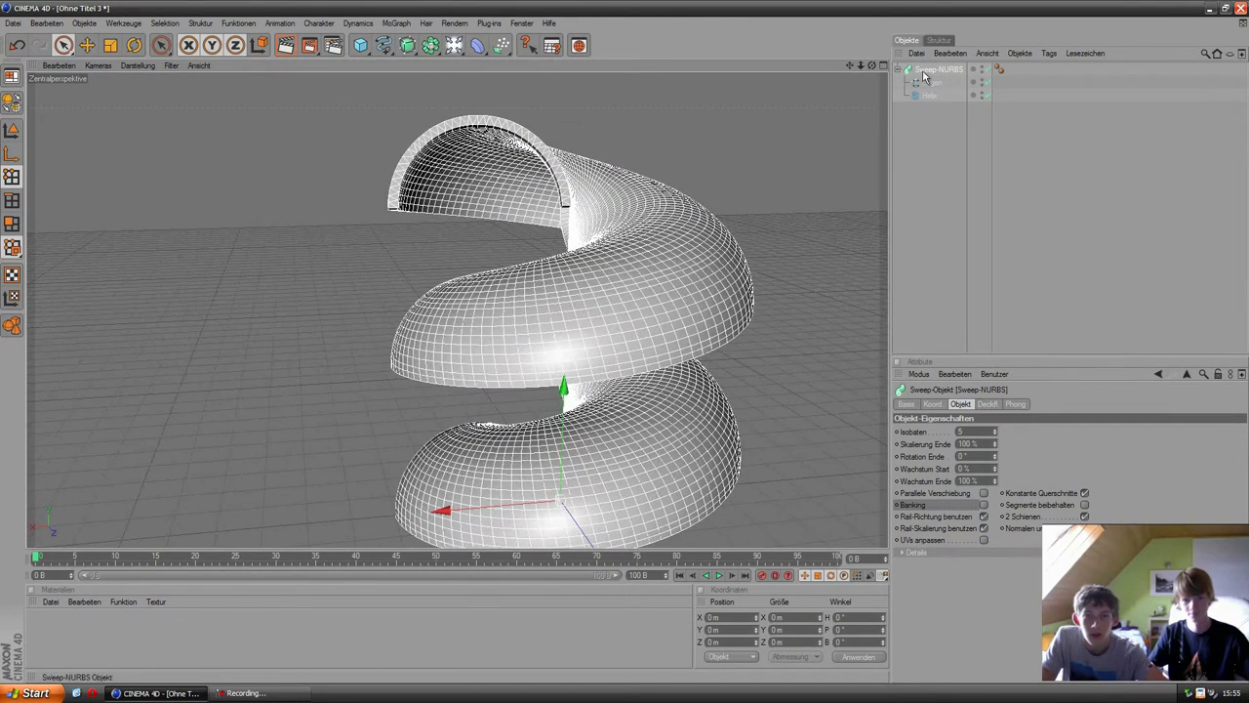
key("t")
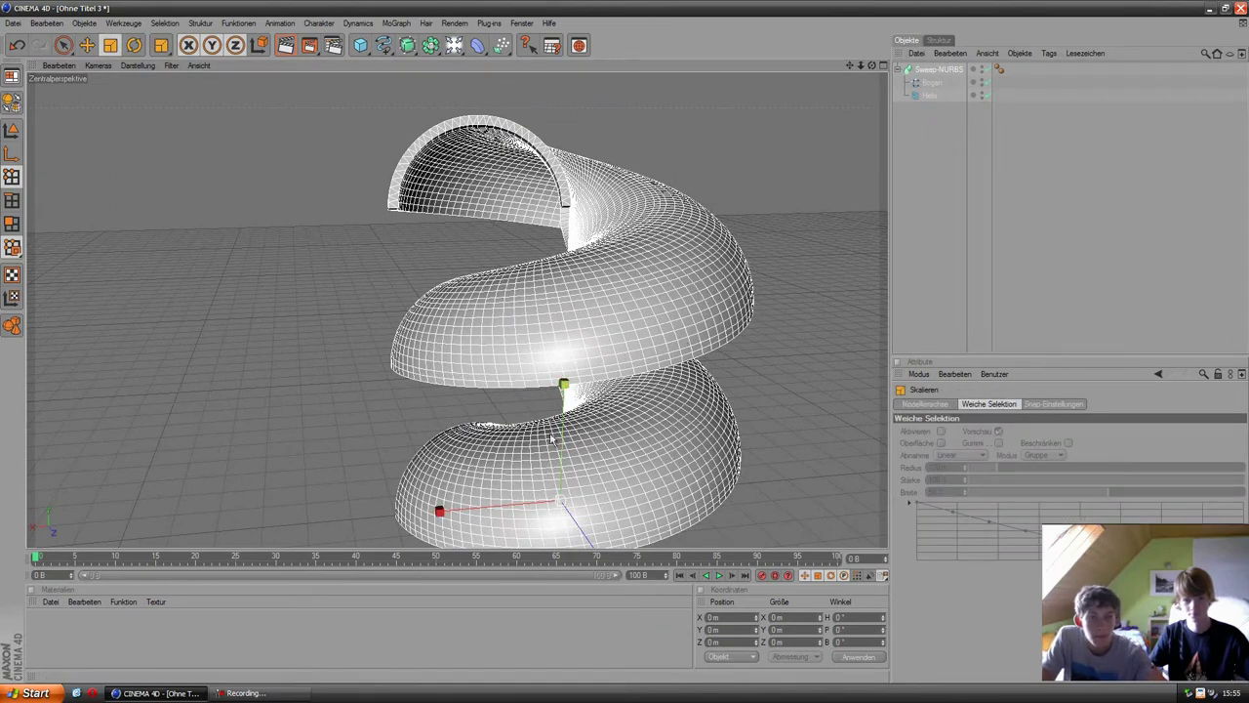
key("r")
mouse_move(529, 450)
left_mouse_down()
mouse_move(663, 642)
mouse_move(635, 633)
left_mouse_up()
key("e")
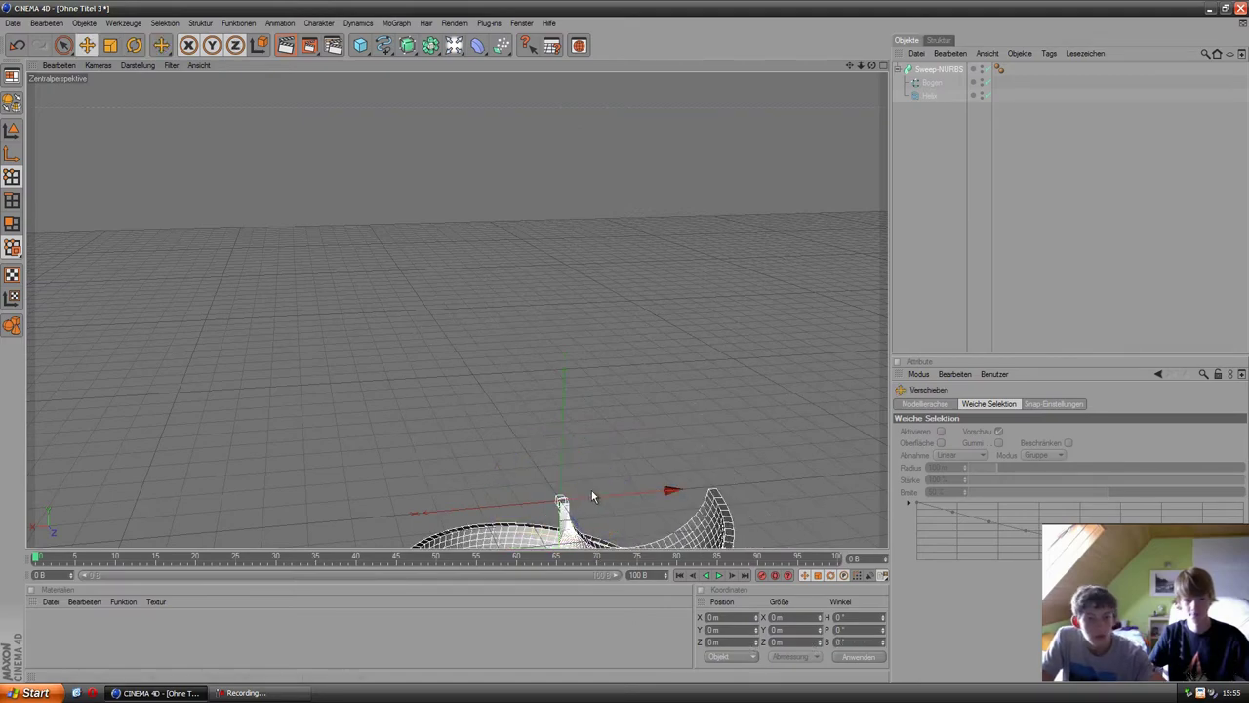
mouse_move(563, 457)
left_mouse_down()
mouse_move(625, 352)
mouse_move(626, 388)
left_mouse_up()
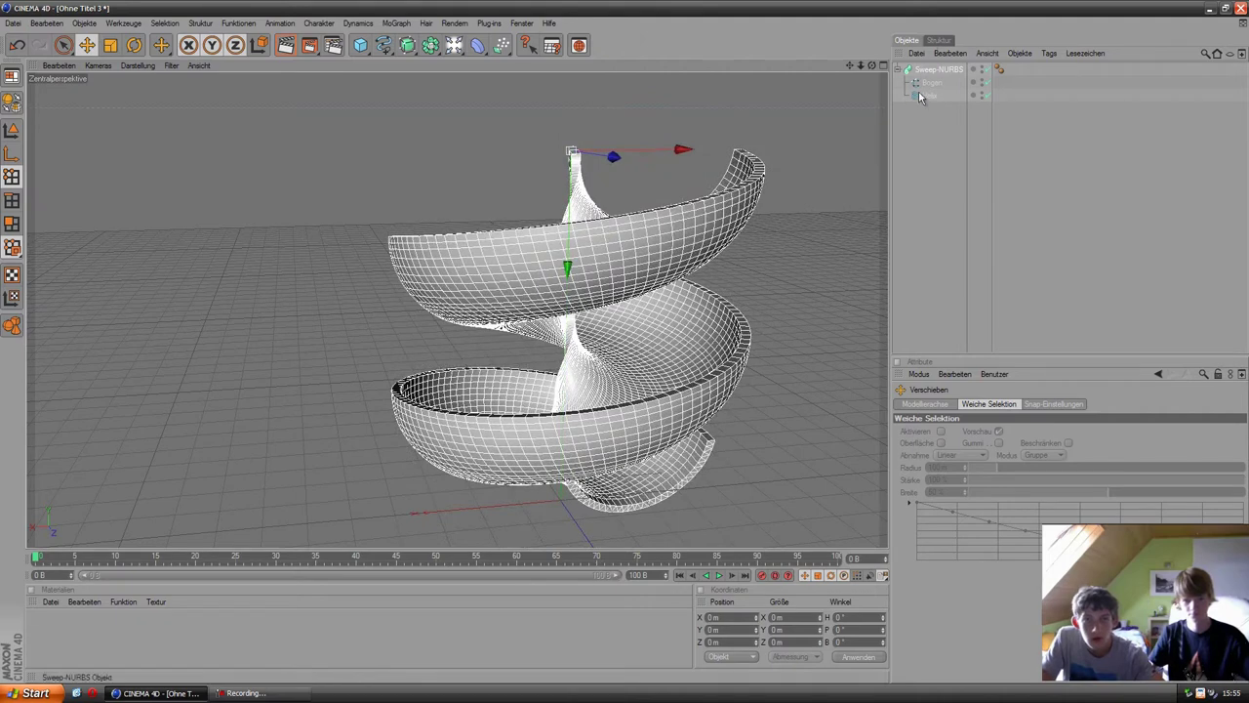
- Scale the Bogen arc profile to about 113 × 57 m to resize the slide channel
left_click(927, 83)
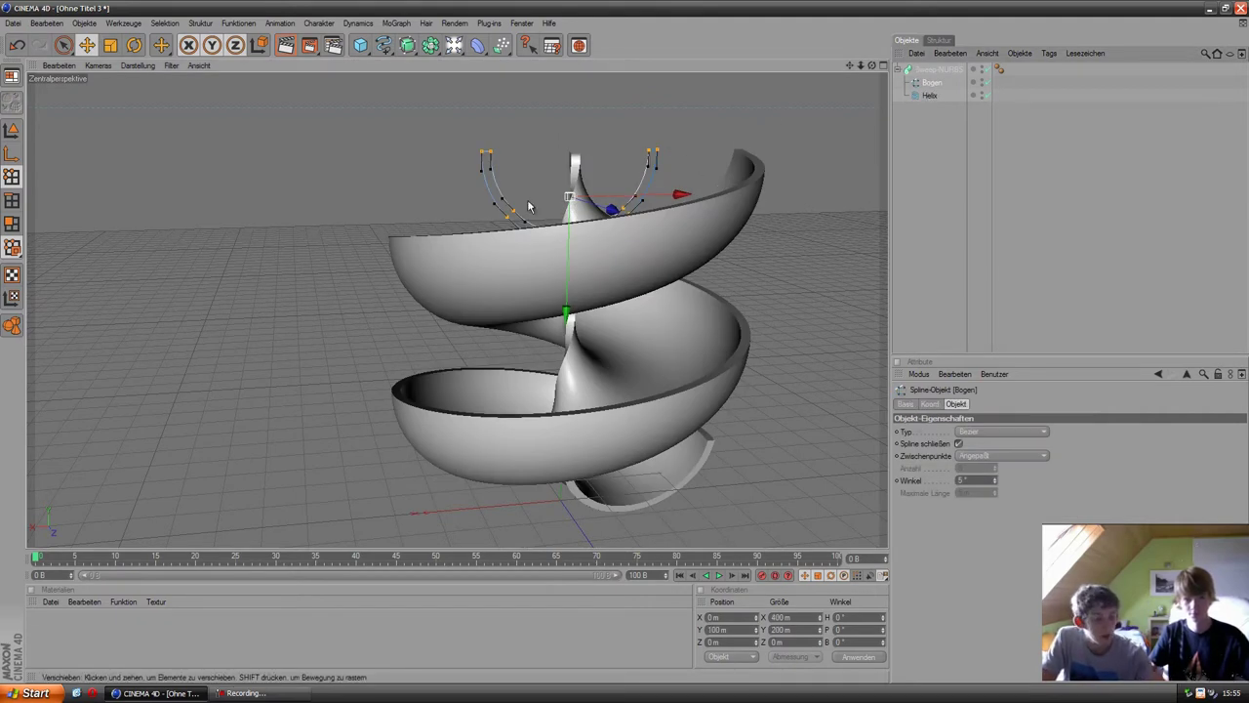
key("t")
mouse_move(621, 340)
left_mouse_down()
mouse_move(613, 348)
mouse_move(626, 349)
left_mouse_up()
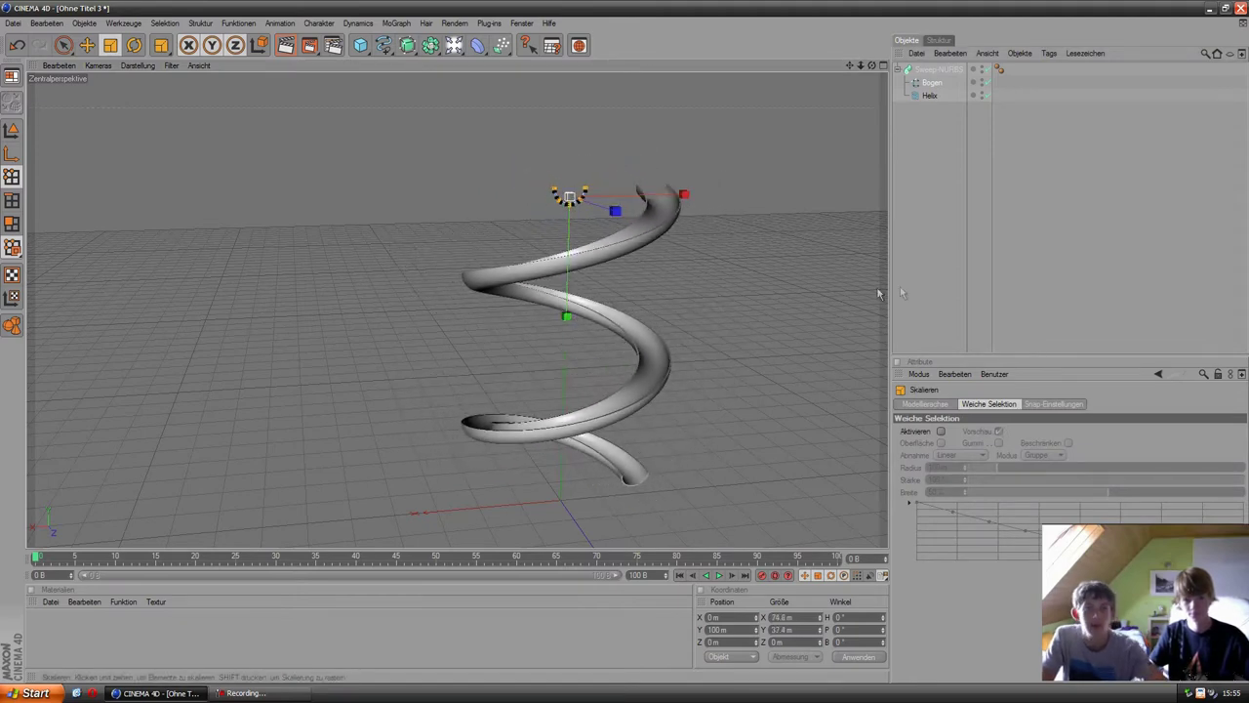
left_click_drag(564, 200, 626, 348)
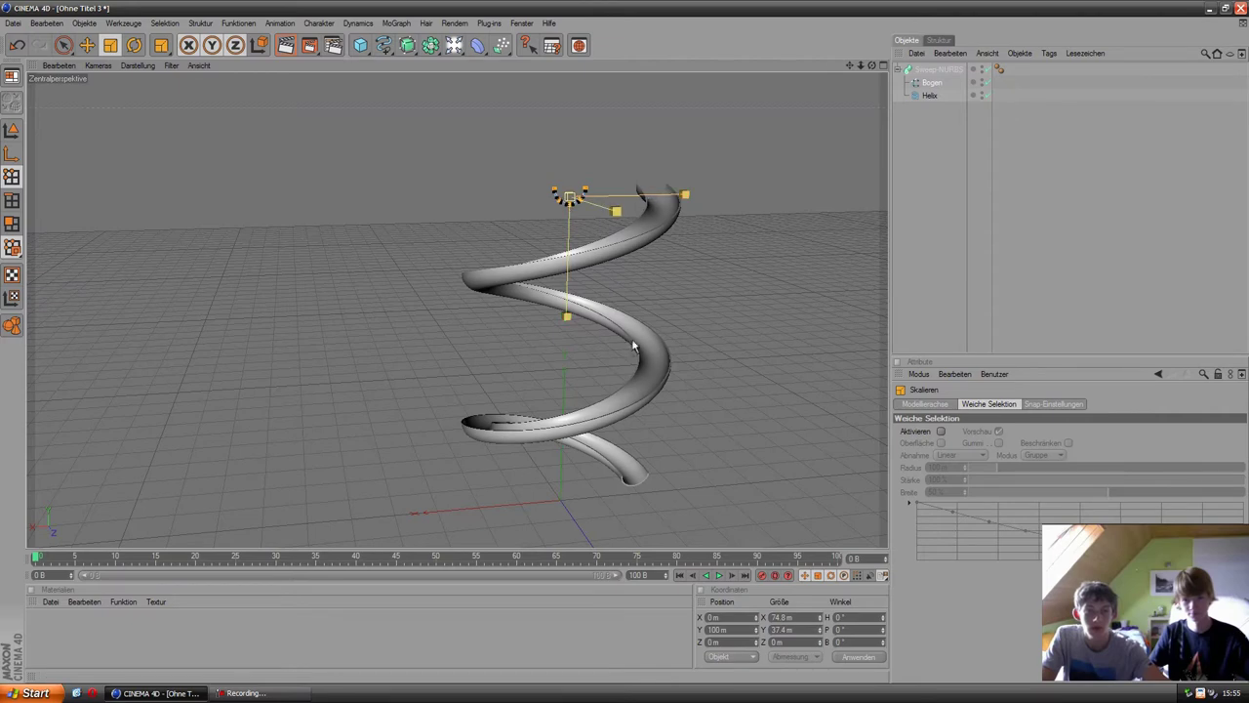
left_click_drag(627, 348, 624, 347)
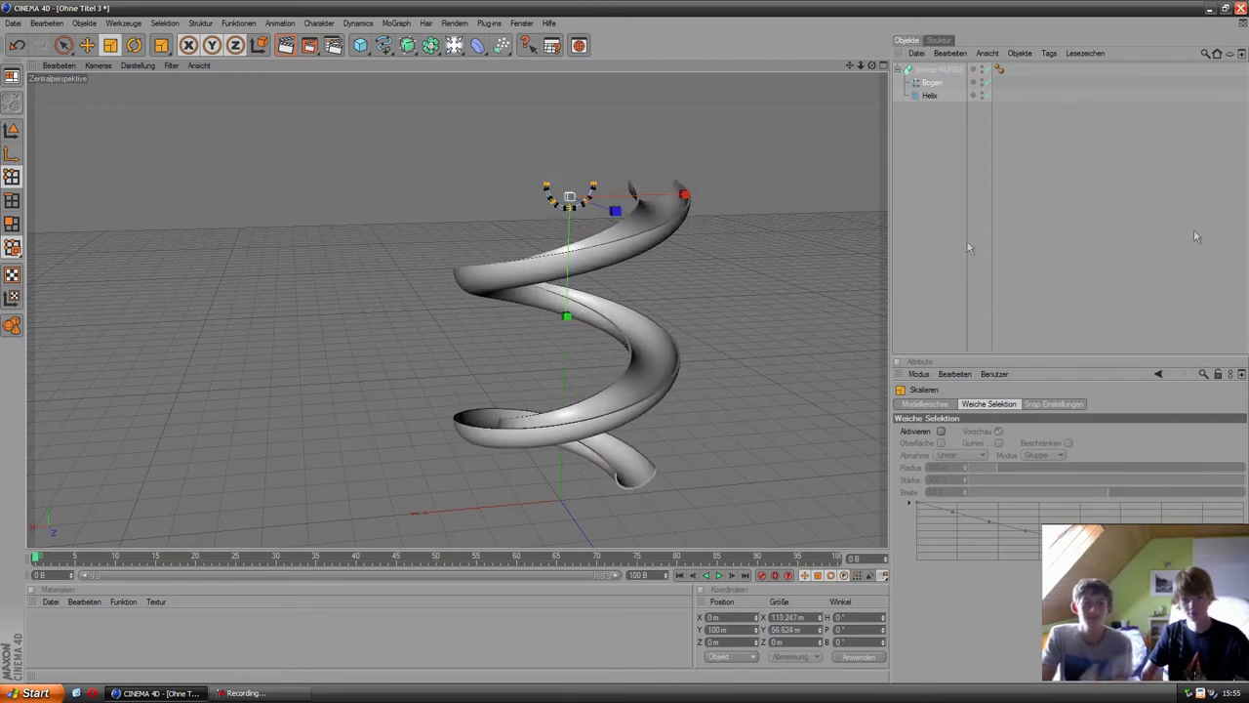
left_click(915, 239)
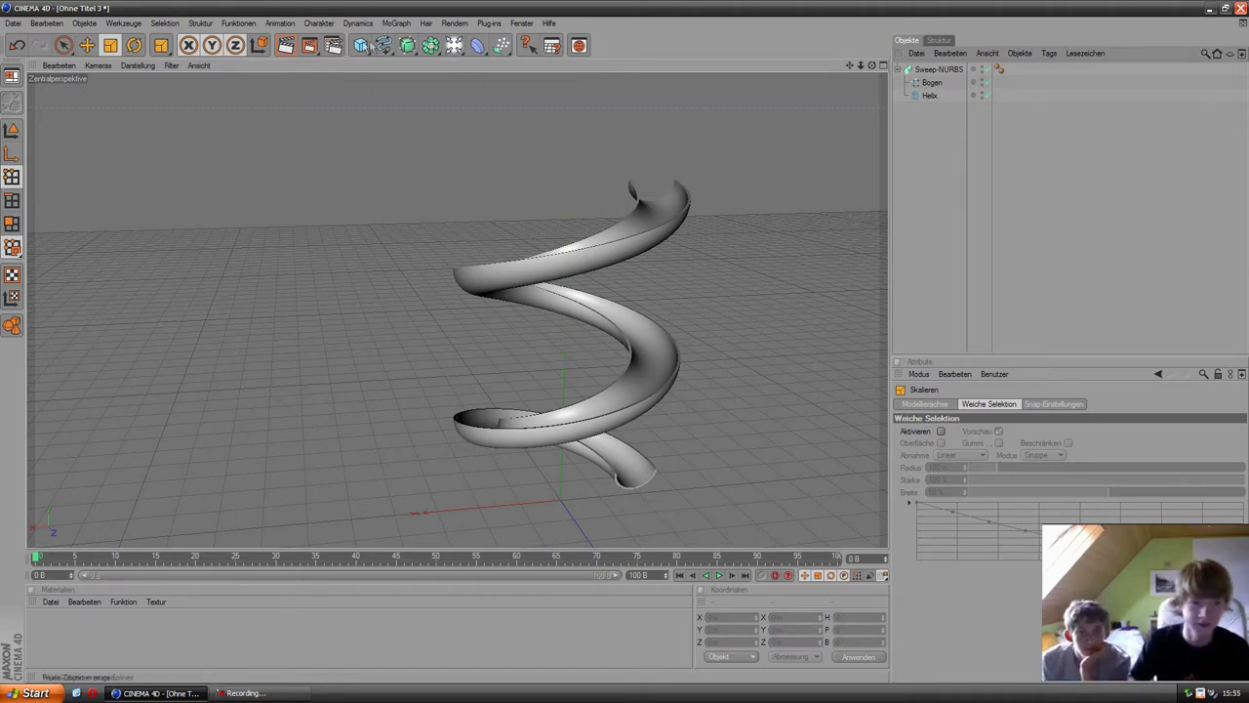
- Add a Kugel sphere and raise it up above the spiral slide
left_click_drag(361, 45, 591, 81)
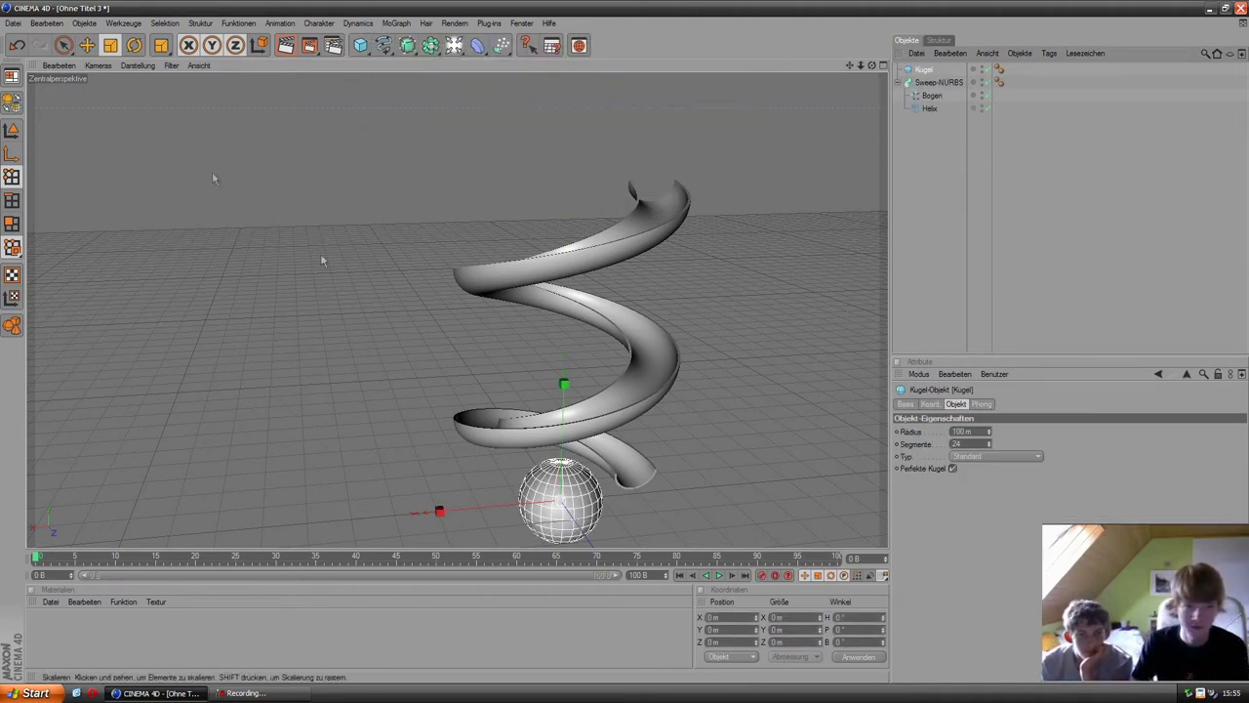
left_click(87, 45)
left_click_drag(565, 391, 580, 181)
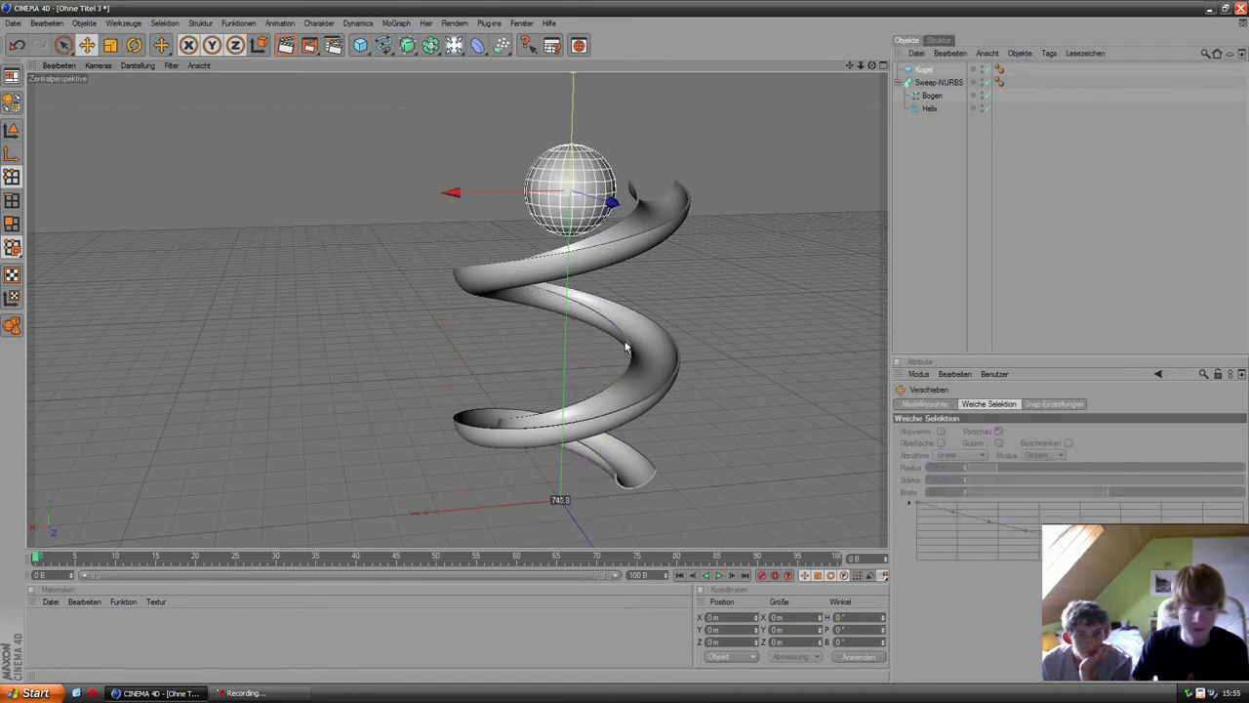
left_click_drag(825, 272, 806, 314, "alt")
mouse_move(860, 66)
left_mouse_down()
mouse_move(734, 201)
mouse_move(748, 183)
left_mouse_up()
left_click_drag(860, 66, 631, 332)
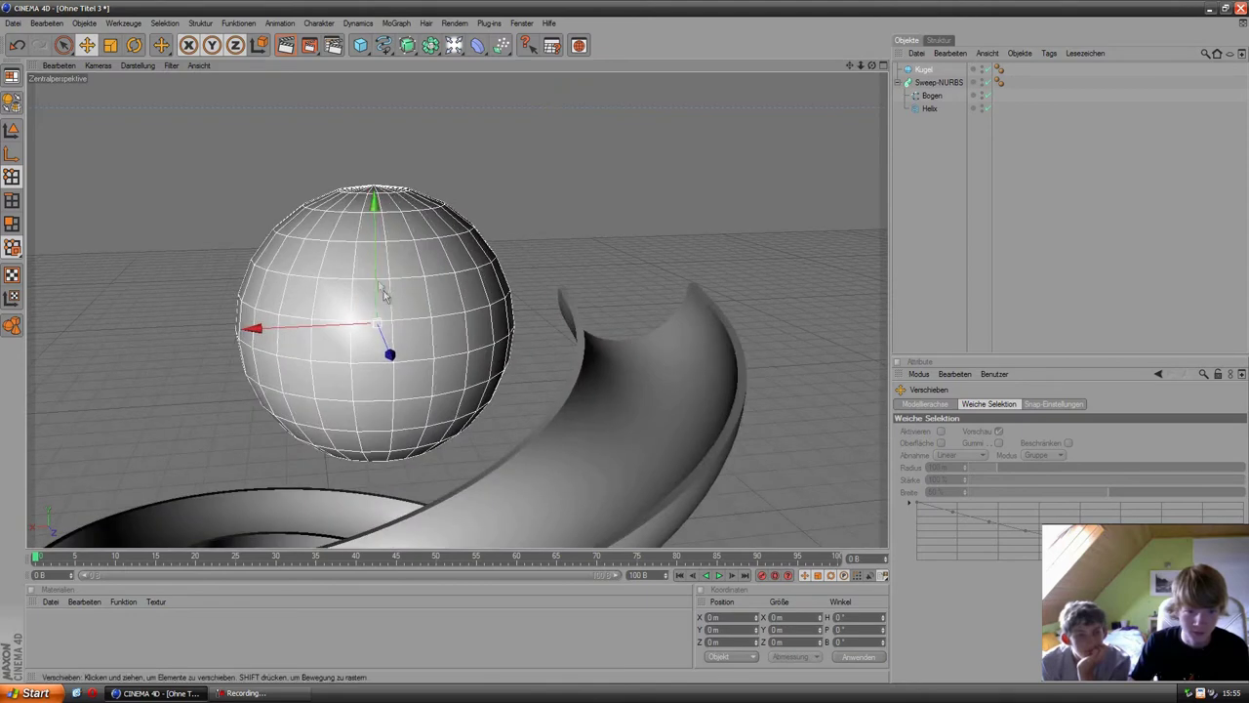
- Shrink the sphere to about 18 m radius and set it in the slide's top end
left_click(111, 45)
left_click_drag(390, 357, 626, 356)
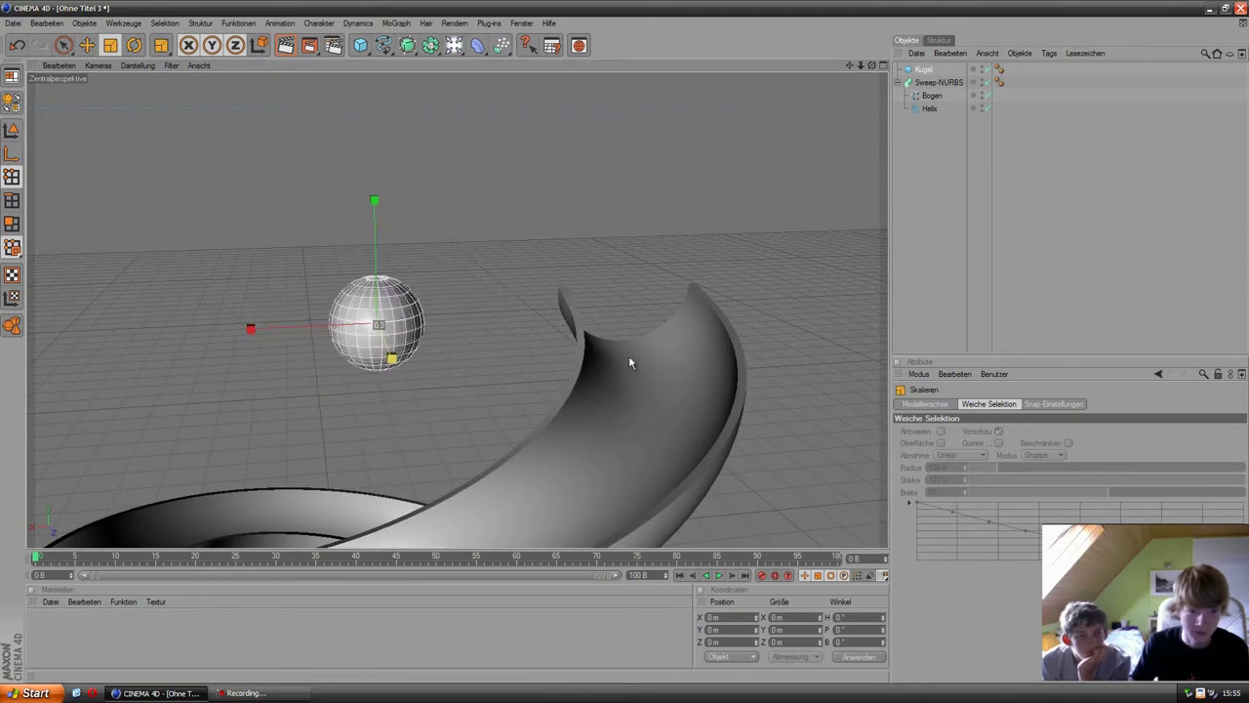
left_click(87, 45)
mouse_move(303, 326)
left_mouse_down()
mouse_move(626, 341)
mouse_move(622, 303)
left_mouse_up()
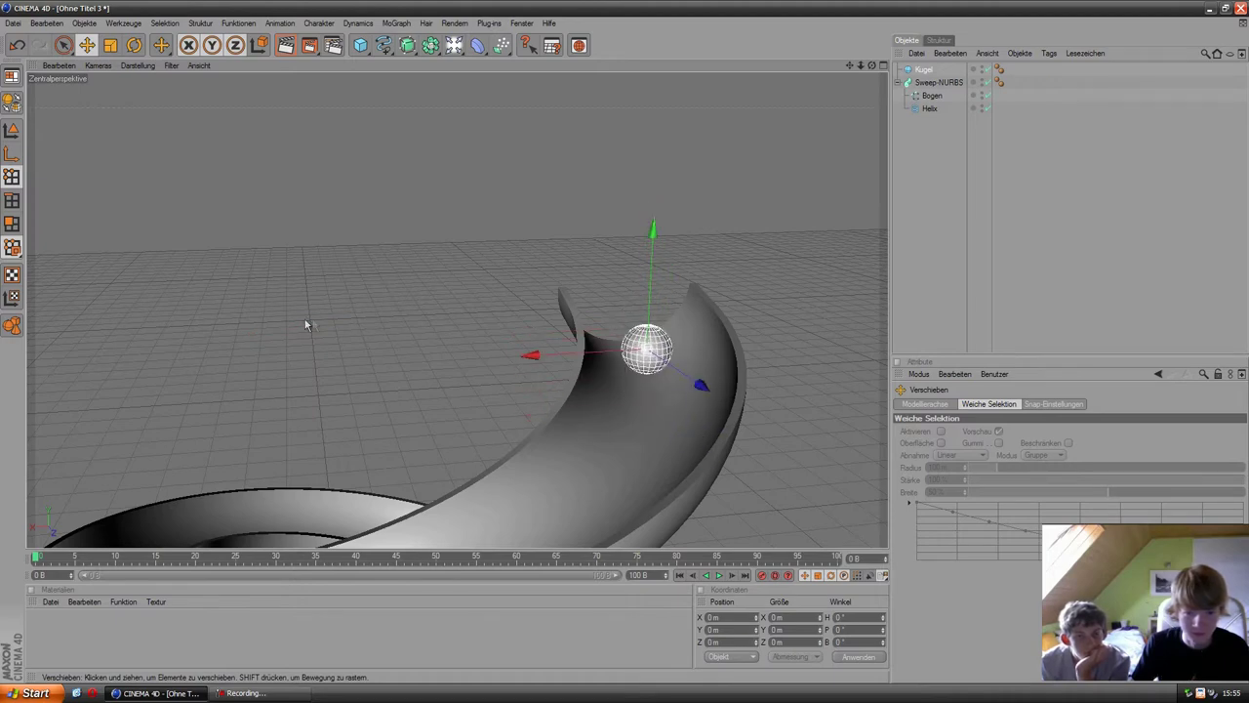
left_click(410, 23)
key("Escape")
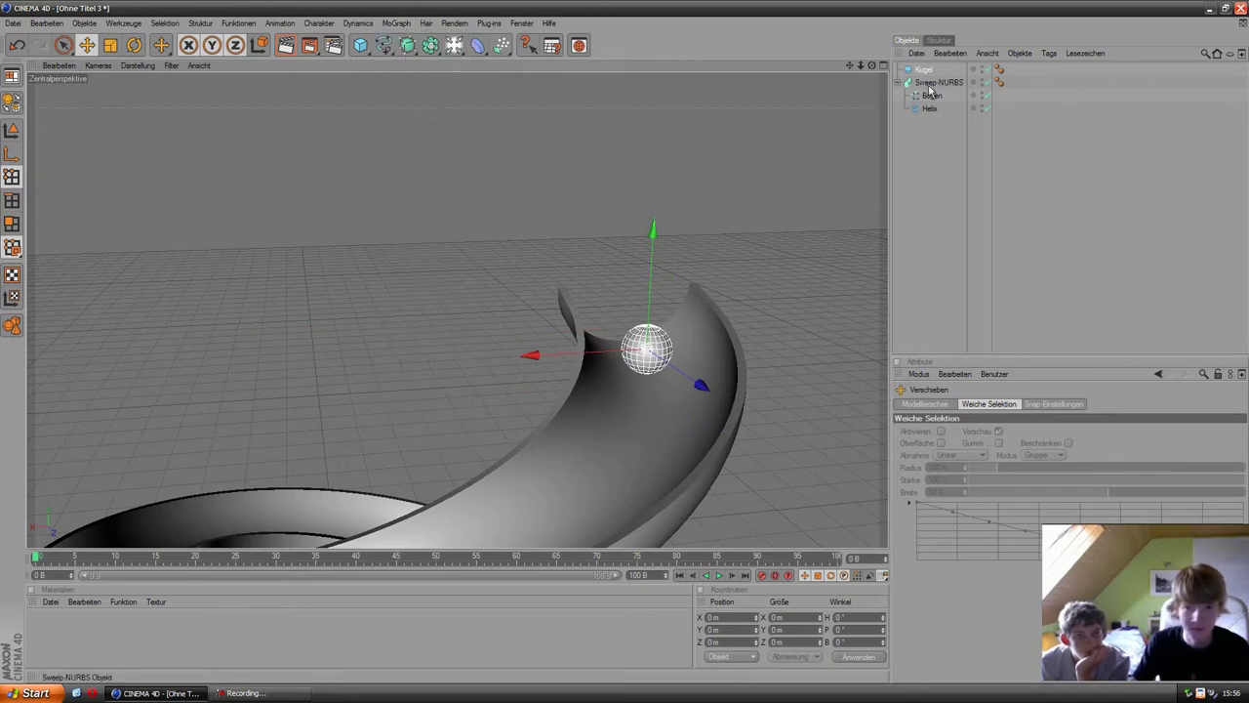
left_click(921, 101)
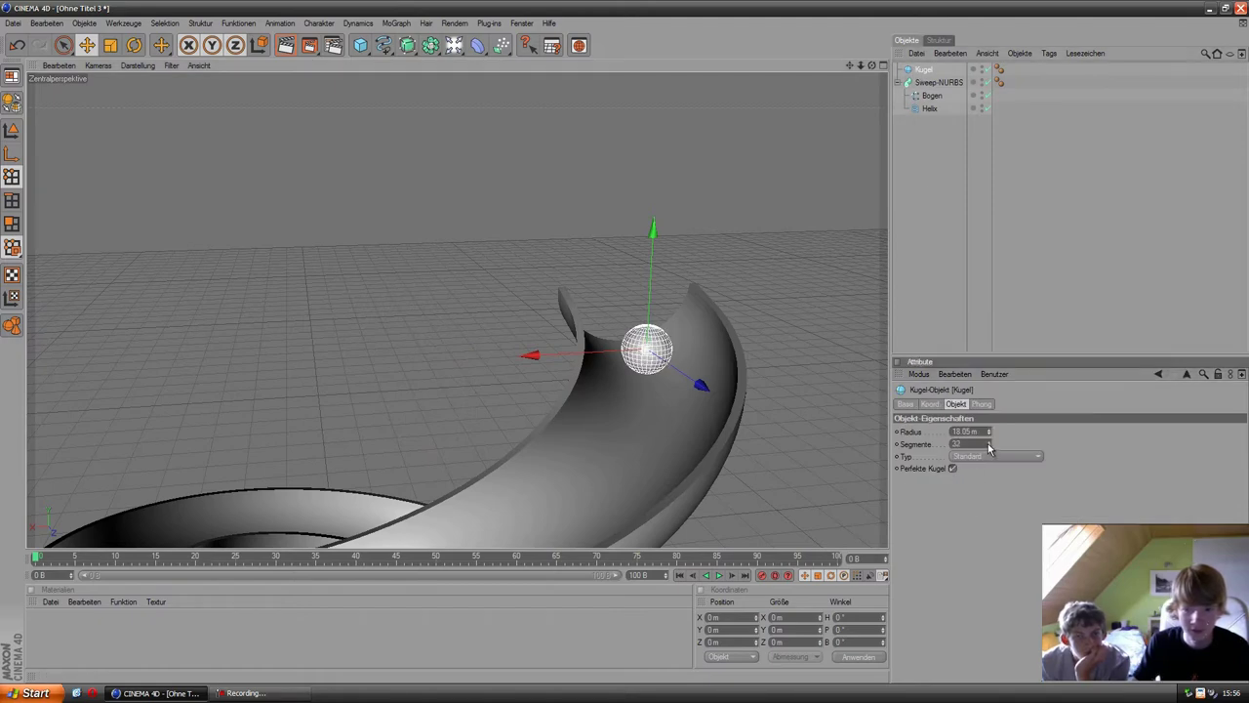
left_click(942, 198)
left_click(359, 22)
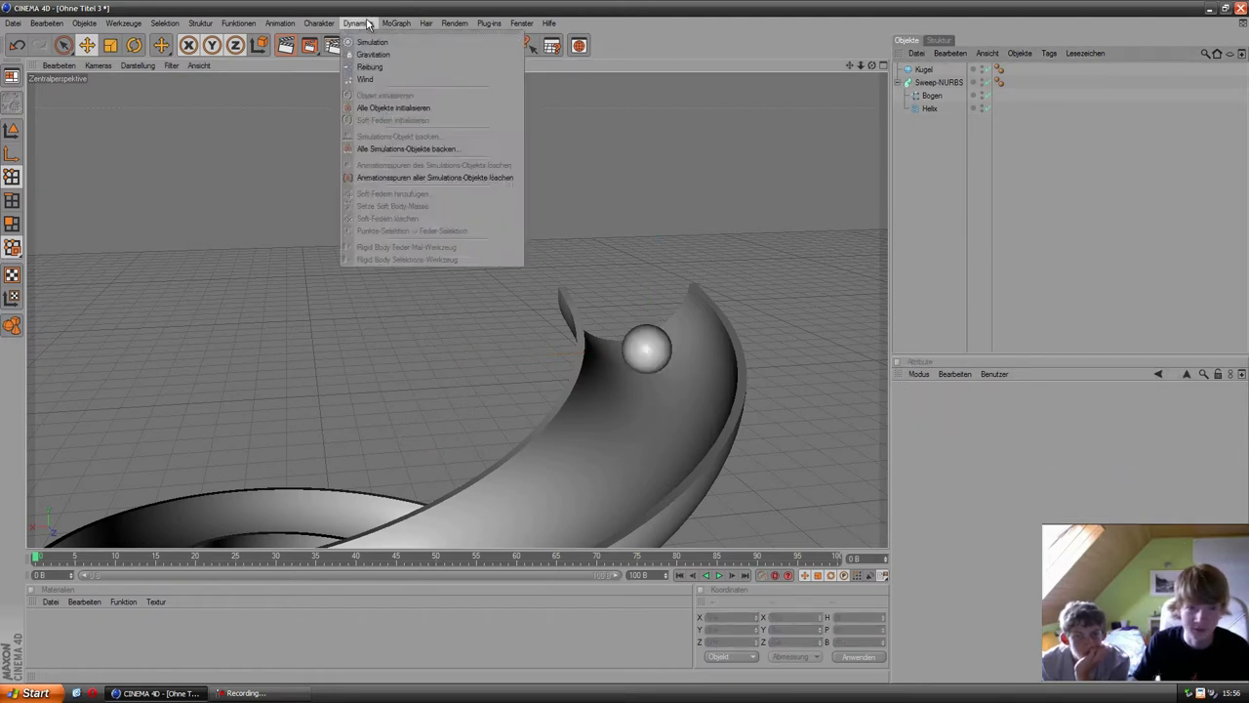
- Add a Klon-Objekt with the Kugel inside, giving three spheres, and raise them toward the slide top
left_click(420, 95)
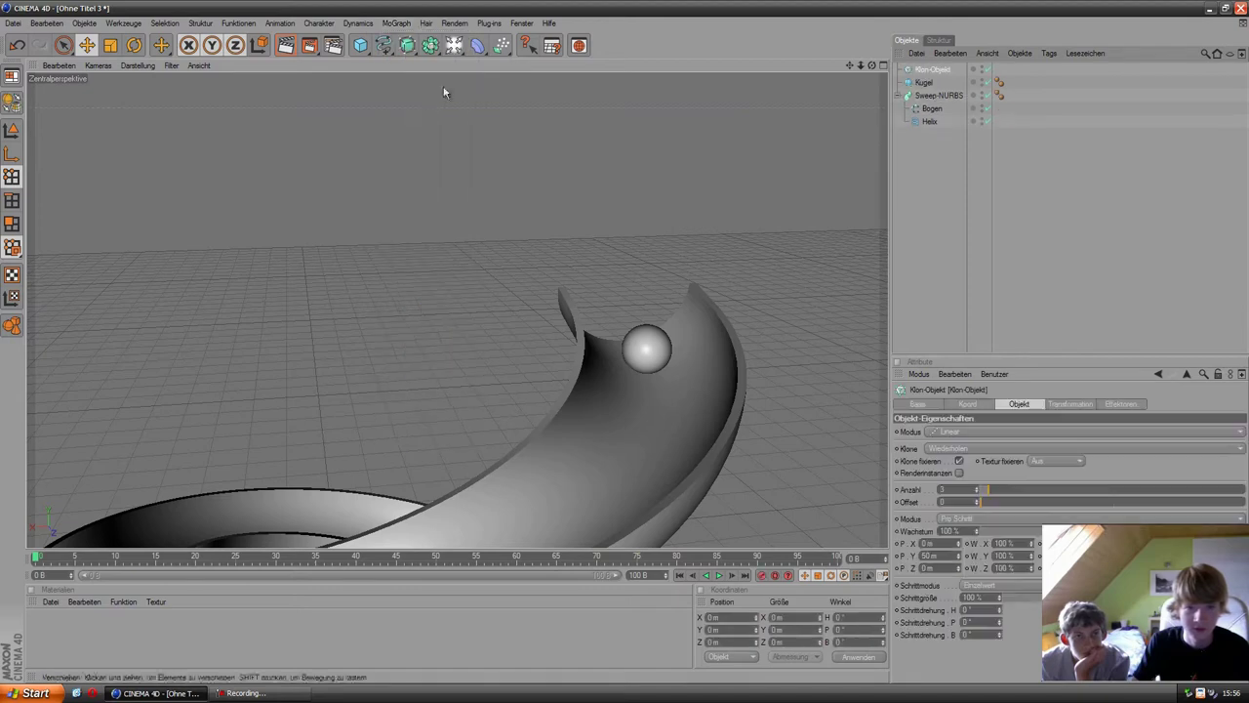
mouse_move(926, 86)
left_mouse_down()
mouse_move(928, 73)
mouse_move(613, 339)
mouse_move(574, 329)
mouse_move(739, 343)
mouse_move(518, 423)
left_mouse_up()
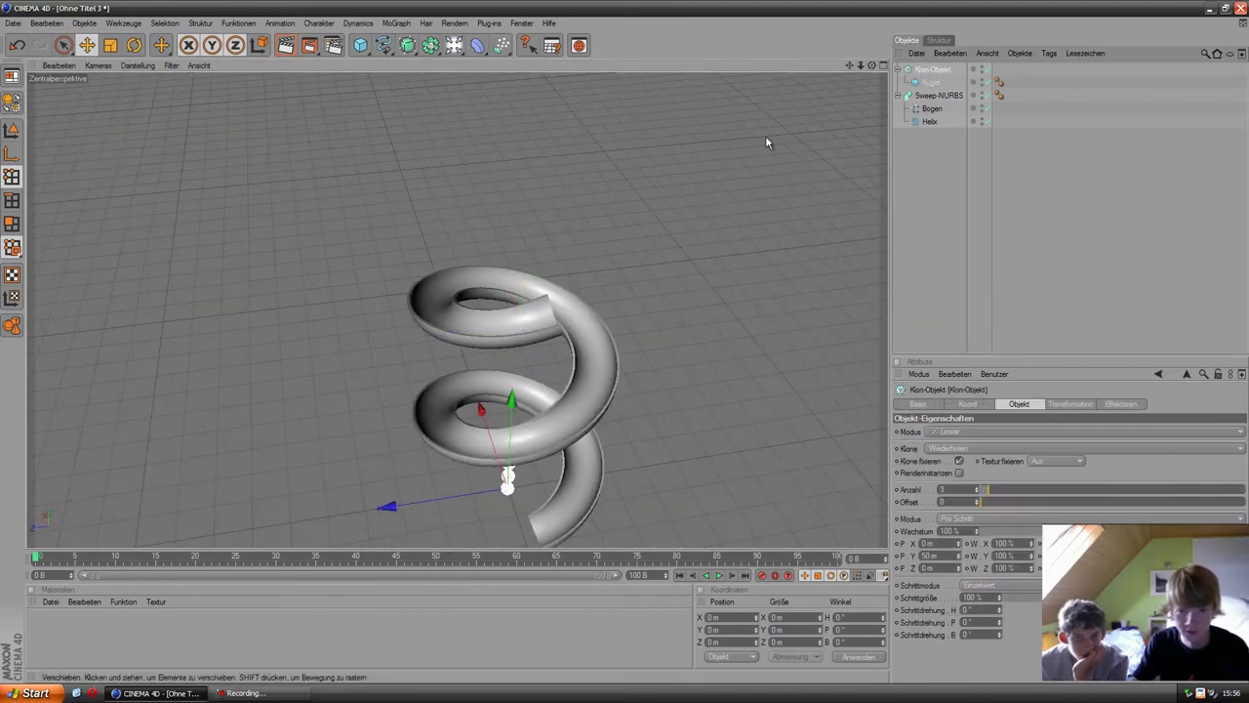
left_click_drag(510, 395, 624, 348)
scroll(511, 395, "up", 3)
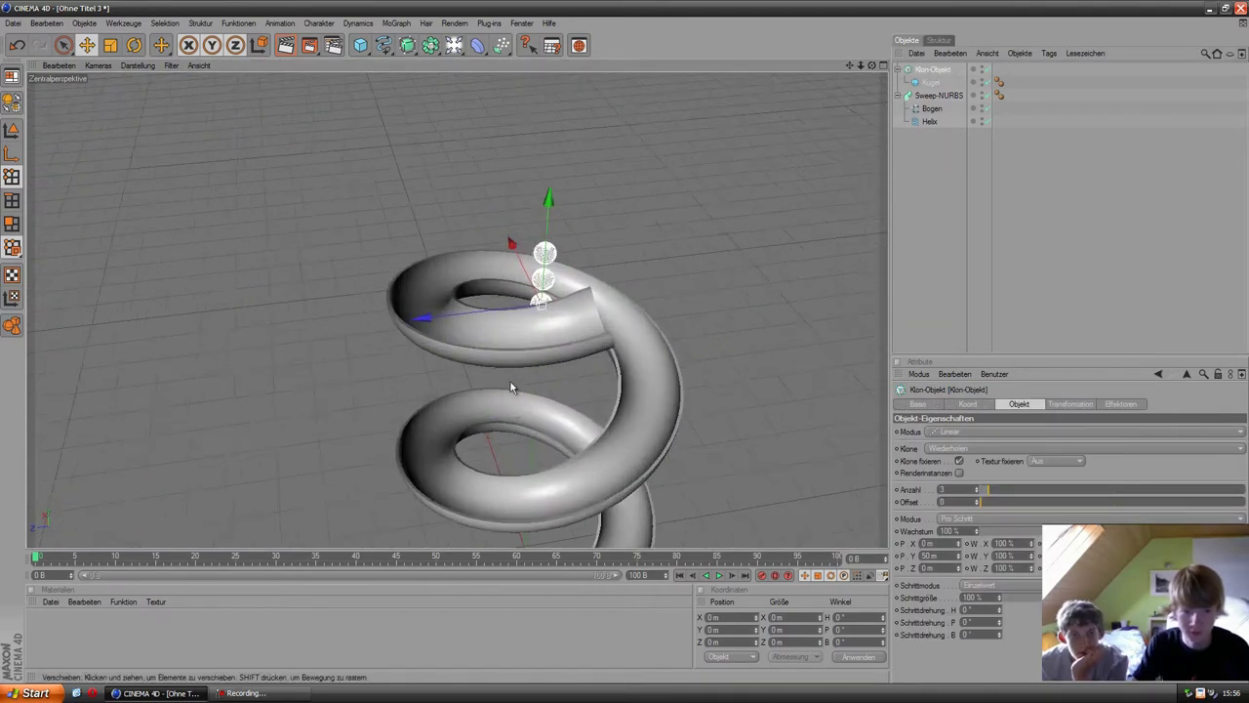
scroll(568, 270, "up", 5)
scroll(628, 356, "up", 1)
left_click_drag(628, 356, 626, 348)
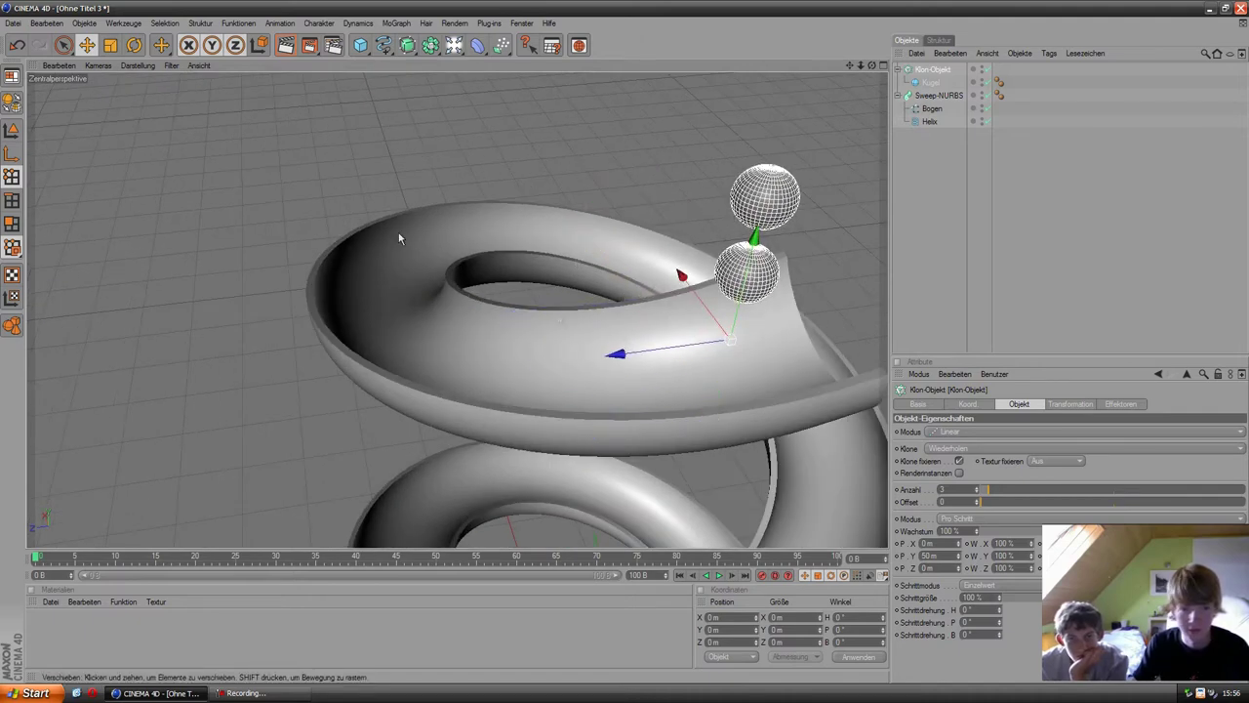
- Rotate and move the three cloned spheres so they sit in the half-pipe track
key("r")
left_click_drag(688, 283, 760, 290)
left_click(86, 45)
mouse_move(625, 347)
left_mouse_down()
mouse_move(619, 335)
mouse_move(625, 348)
mouse_move(518, 391)
mouse_move(517, 362)
mouse_move(556, 367)
left_mouse_up()
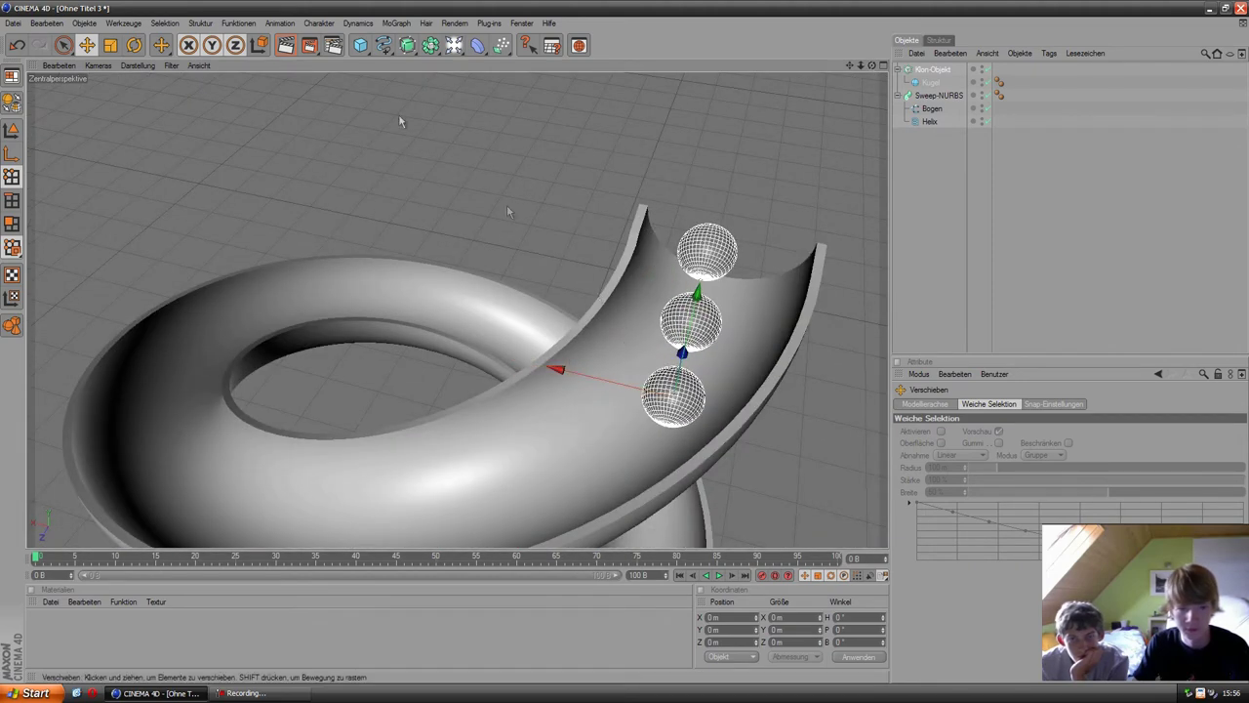
mouse_move(691, 351)
left_mouse_down()
mouse_move(688, 371)
mouse_move(625, 341)
left_mouse_up()
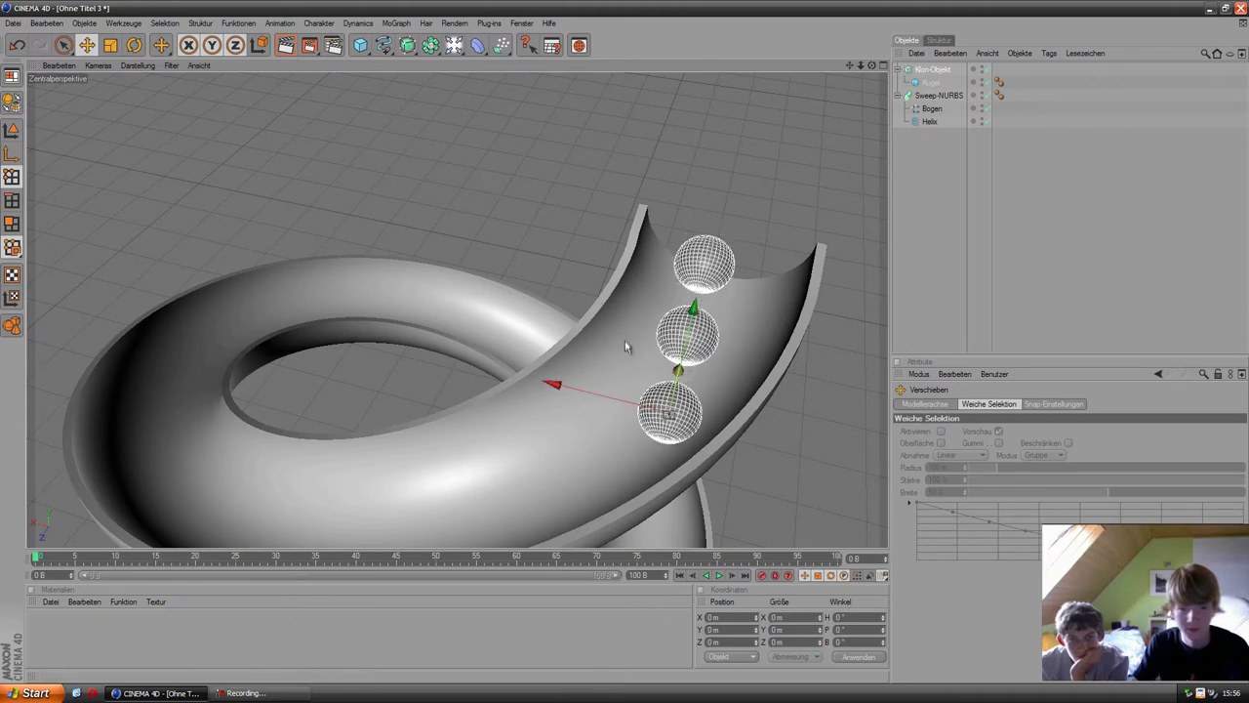
left_click_drag(872, 66, 683, 293)
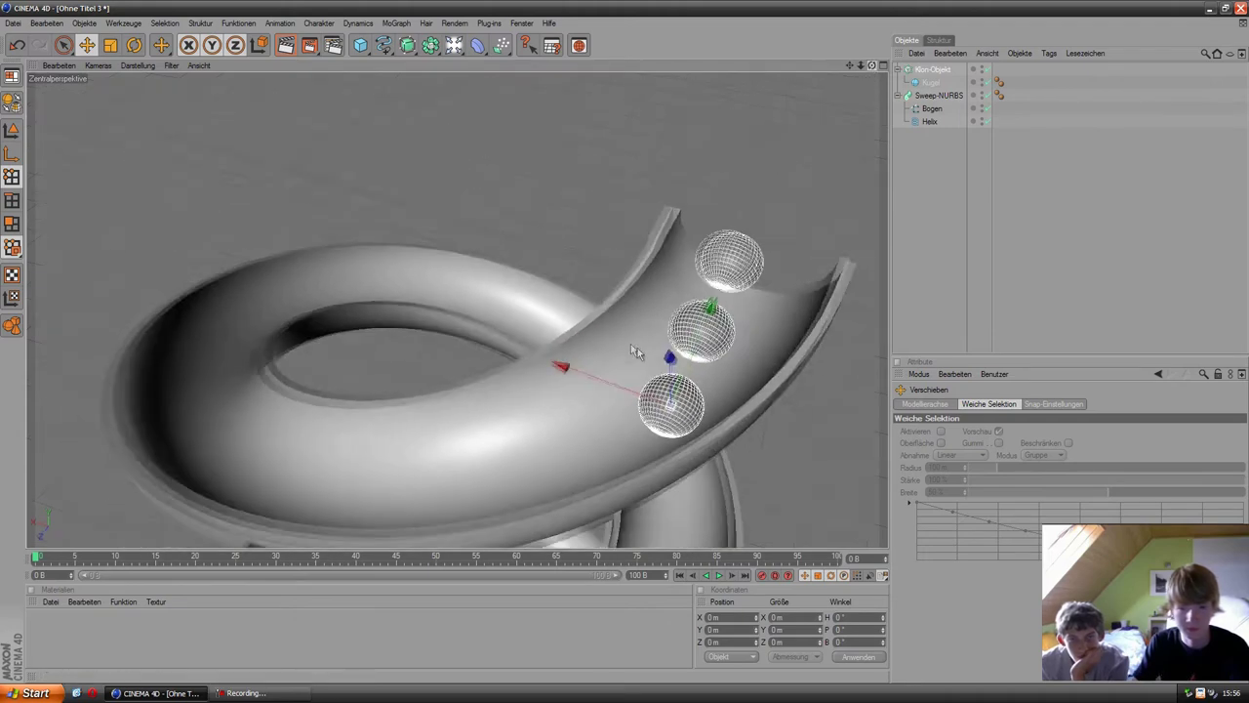
left_click_drag(872, 66, 849, 67)
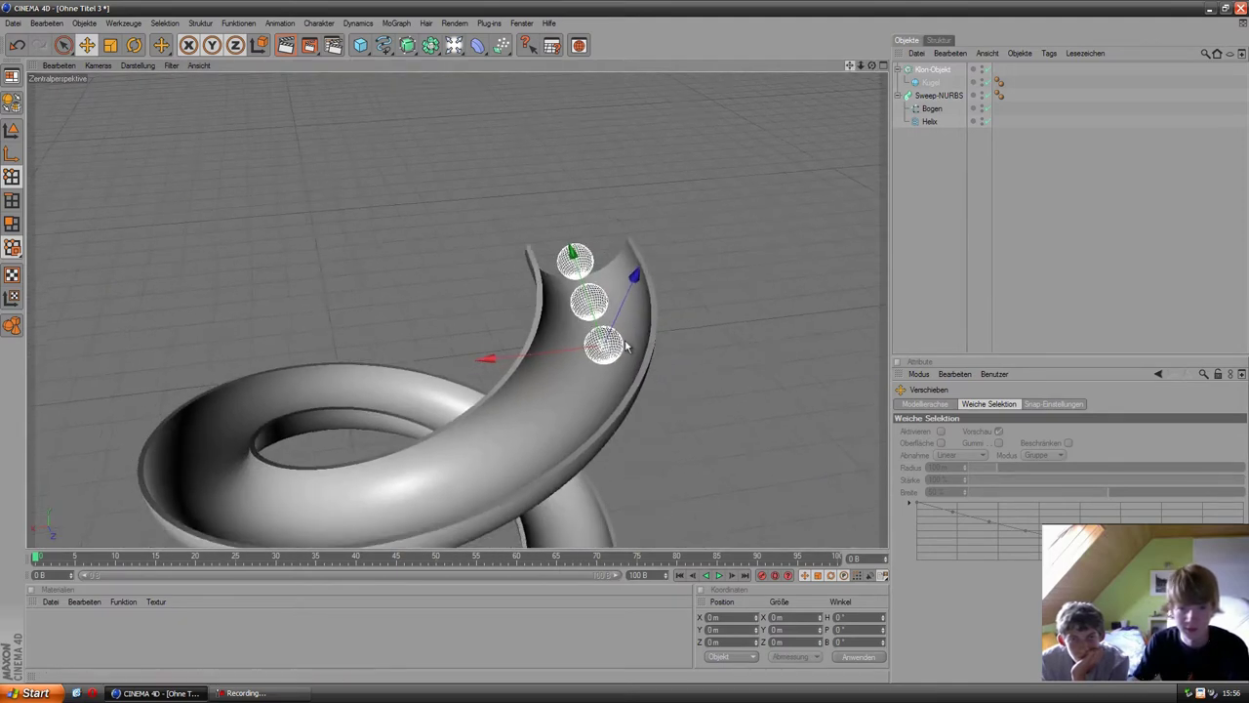
- Add a MoGraph Rigid Body tag to the Klon-Objekt
right_click(935, 75)
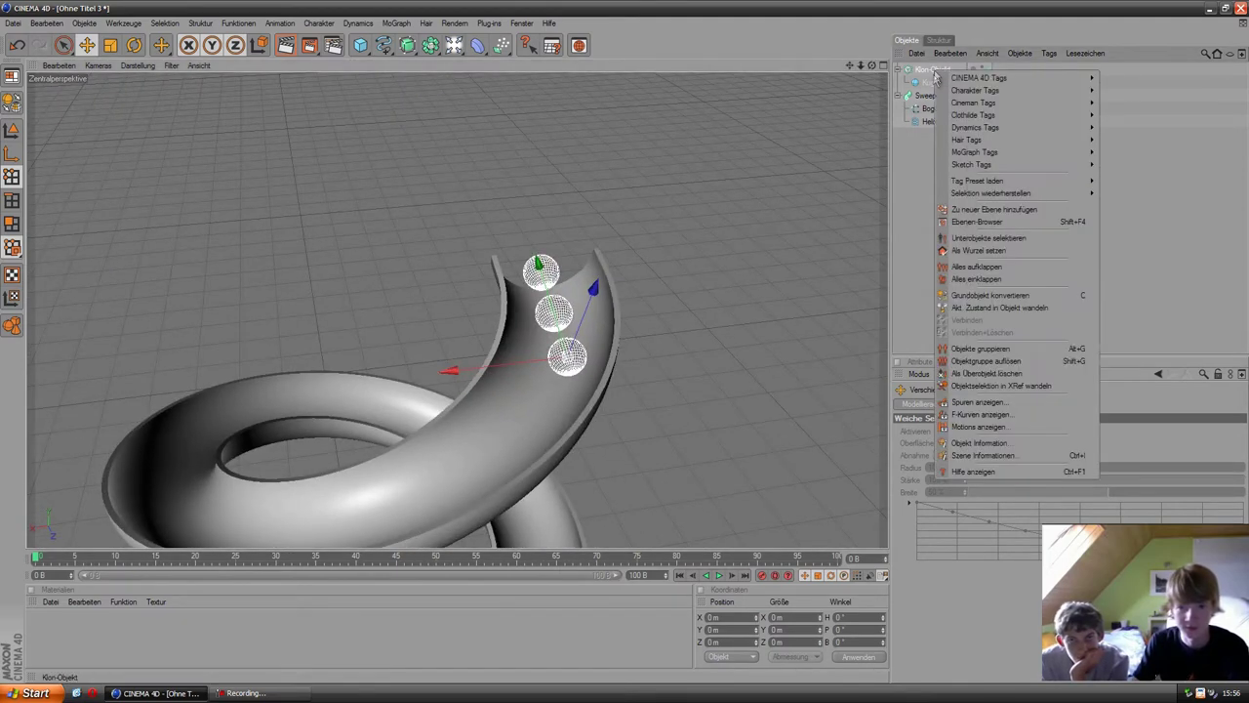
left_click(904, 17)
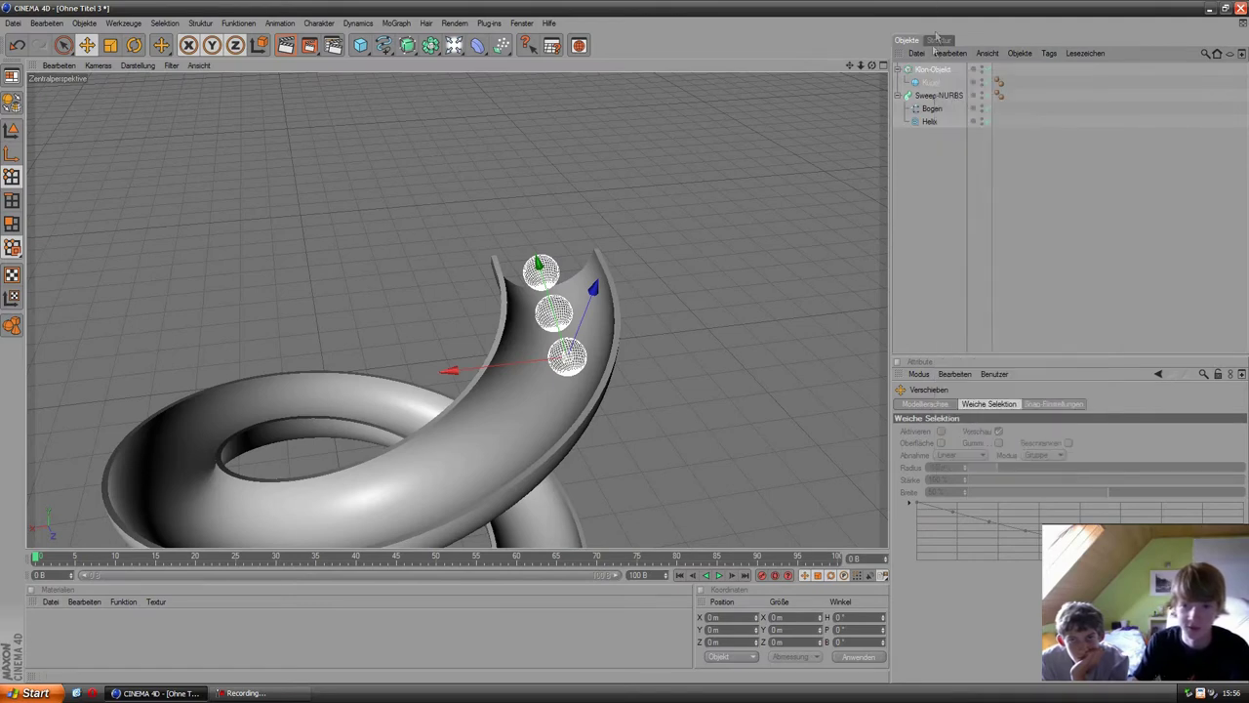
left_click(933, 96)
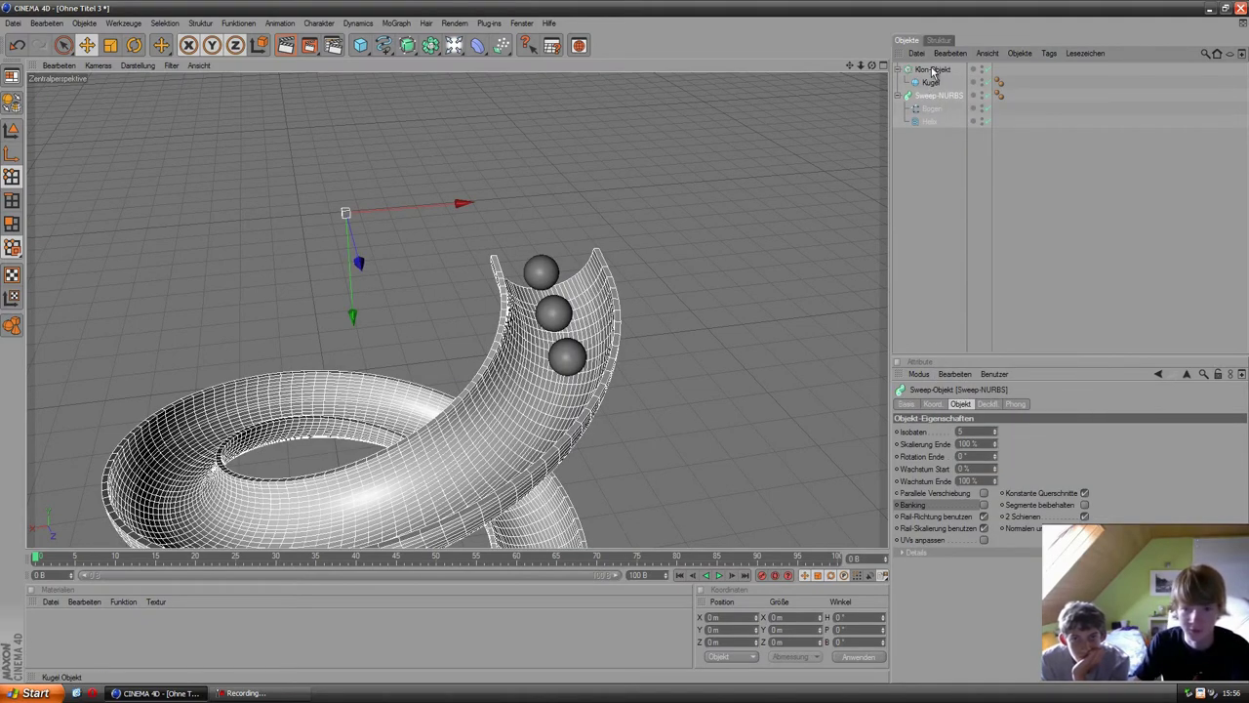
left_click(933, 71)
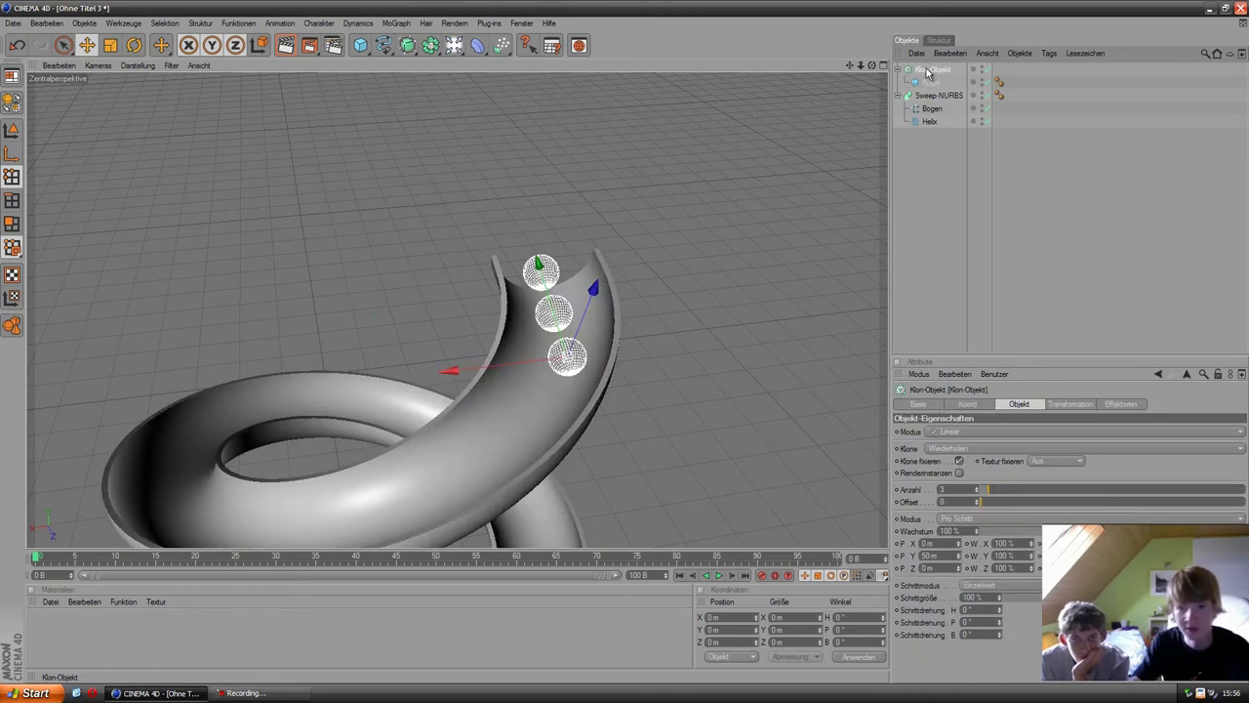
right_click(927, 72)
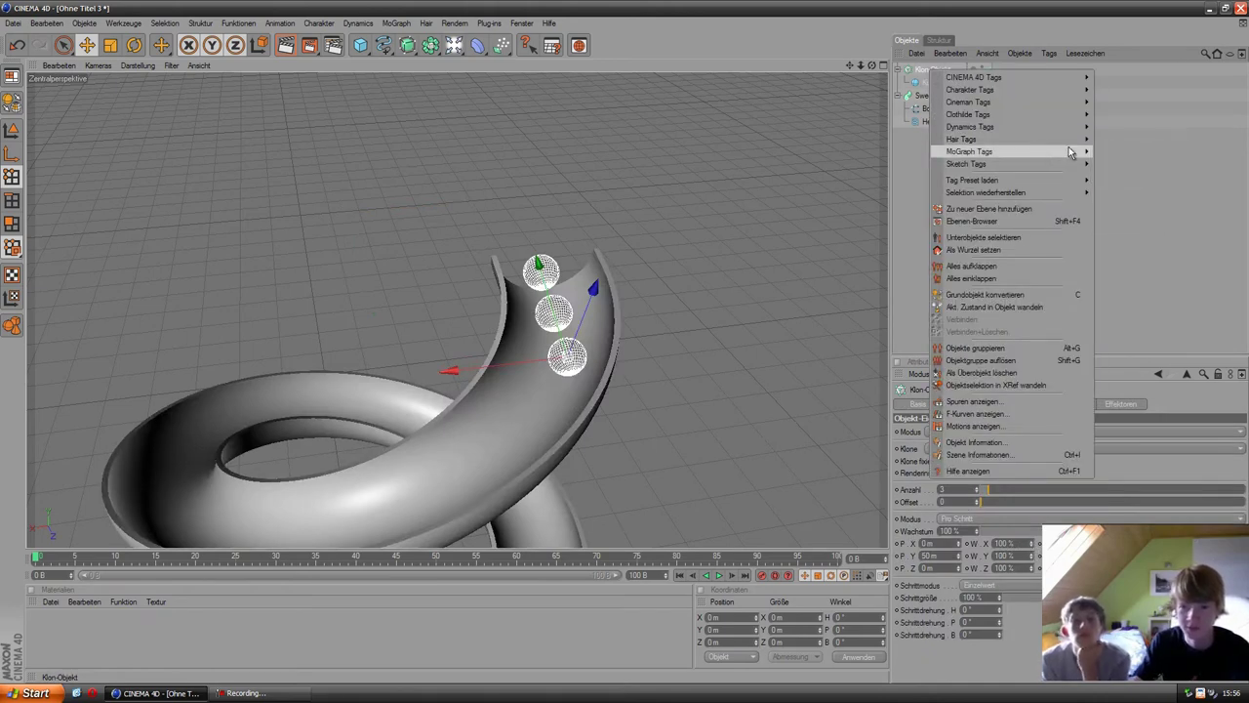
left_click(952, 66)
right_click(933, 72)
mouse_move(969, 152)
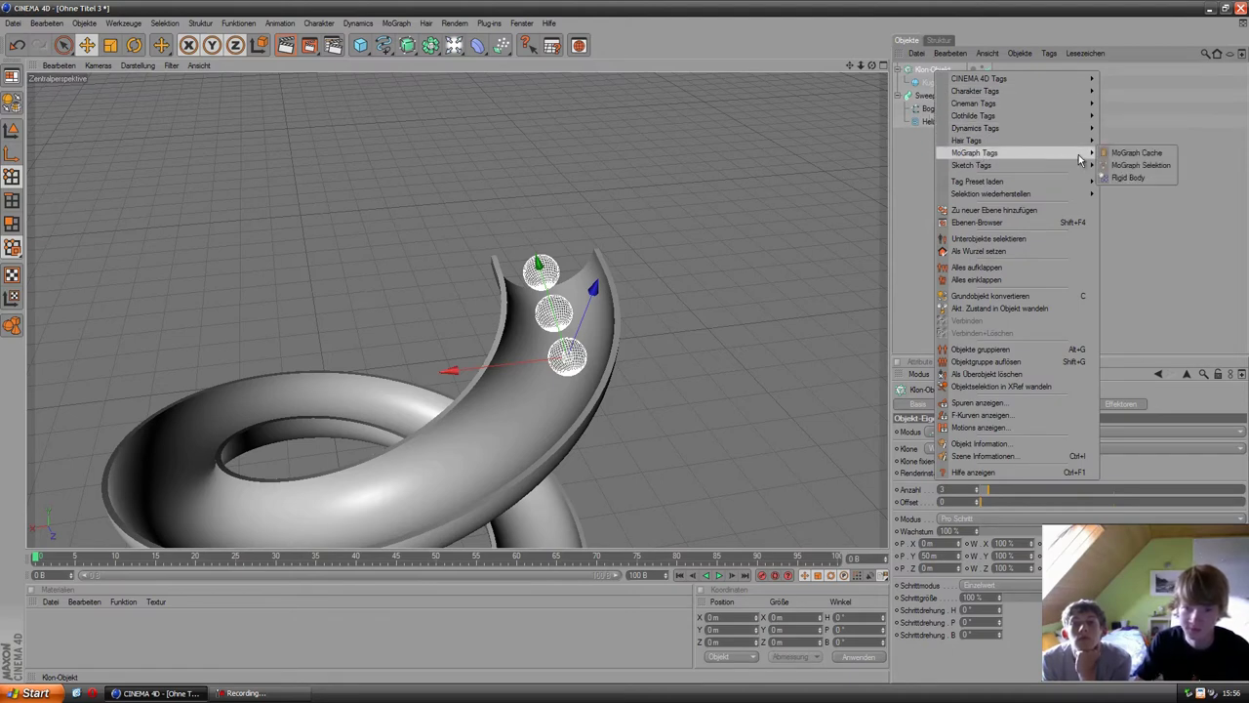
left_click(1118, 179)
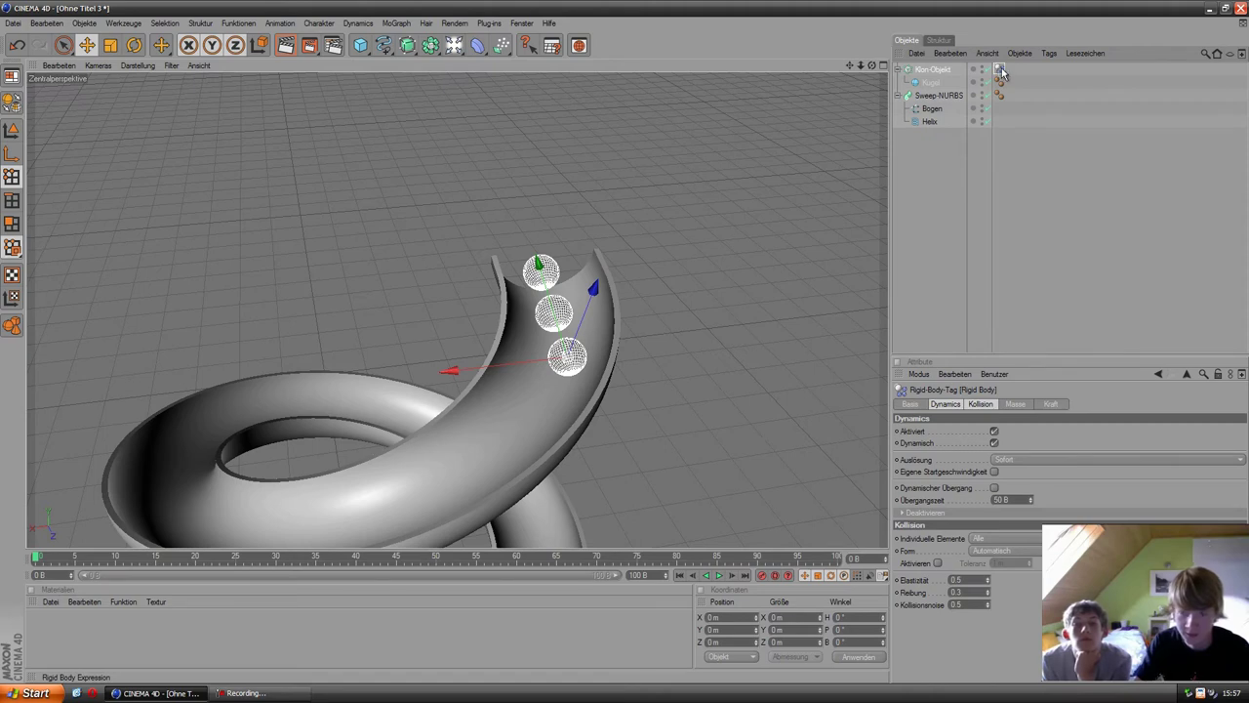
- Add a rigid-body collision tag to the Sweep-NURBS slide
left_click(939, 95)
right_click(939, 98)
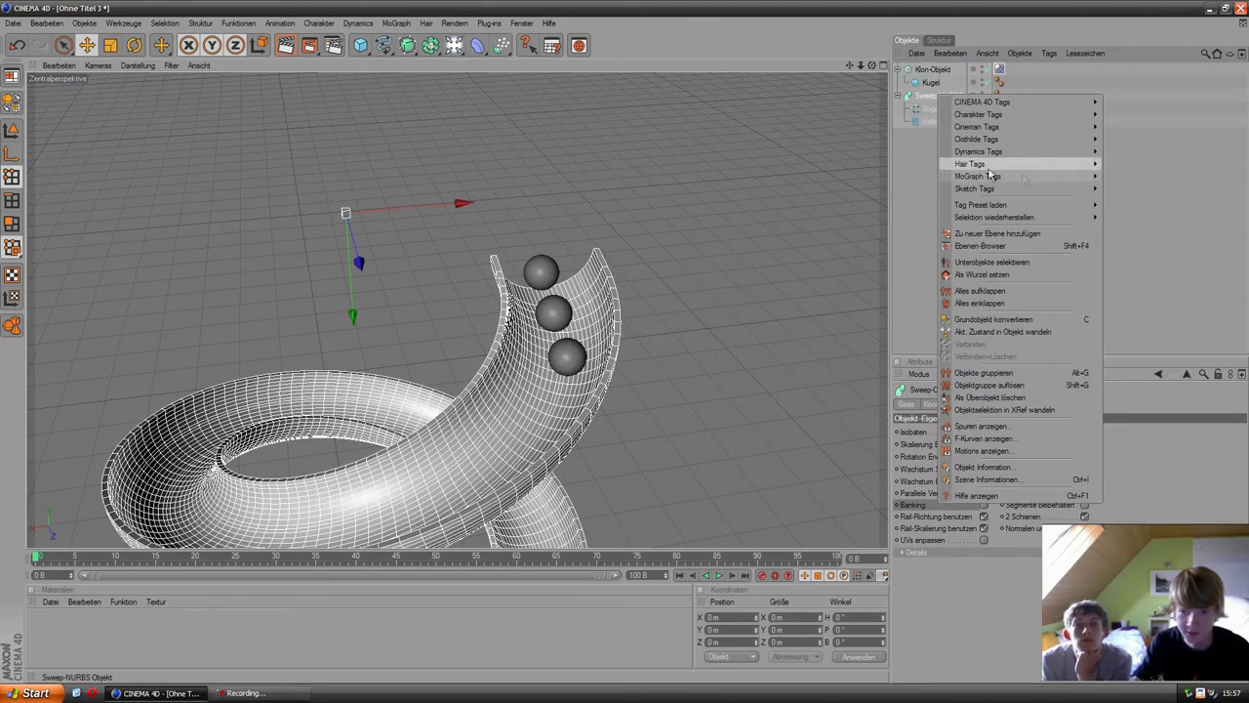
mouse_move(978, 152)
left_click(1137, 197)
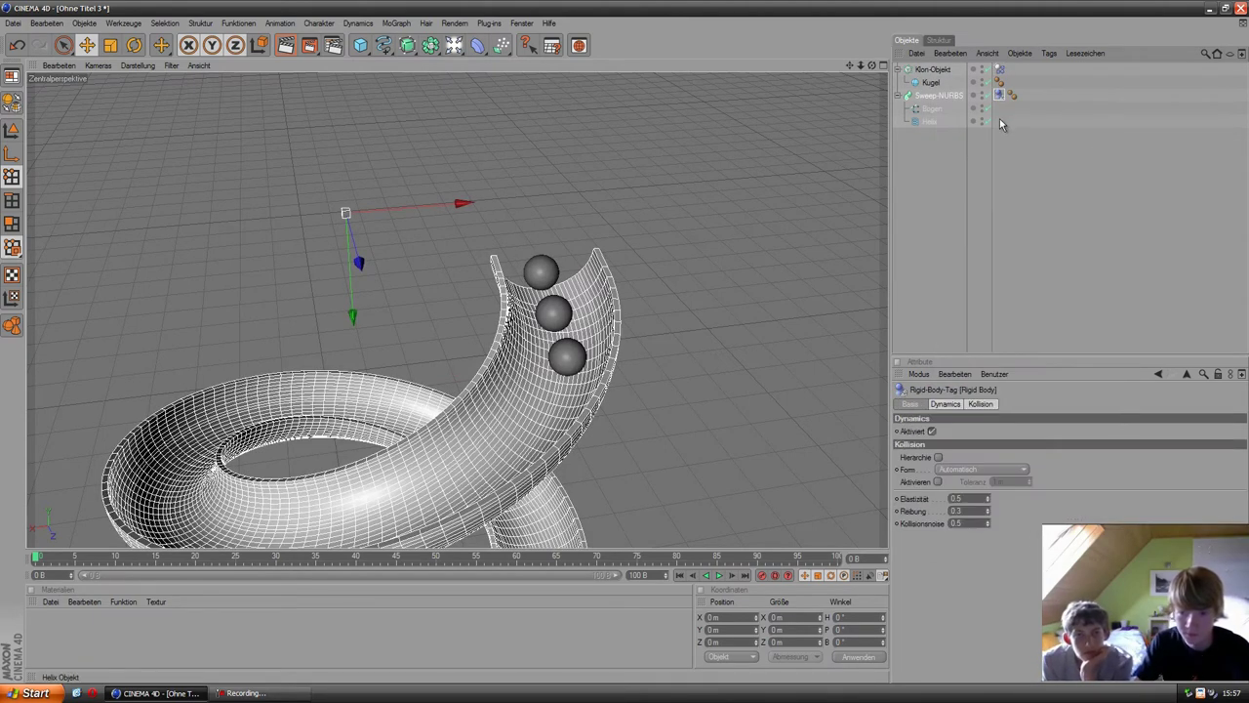
scroll(726, 179, "down", 3)
mouse_move(726, 179)
left_mouse_down("alt")
mouse_move(757, 133)
mouse_move(626, 342)
left_mouse_up("alt")
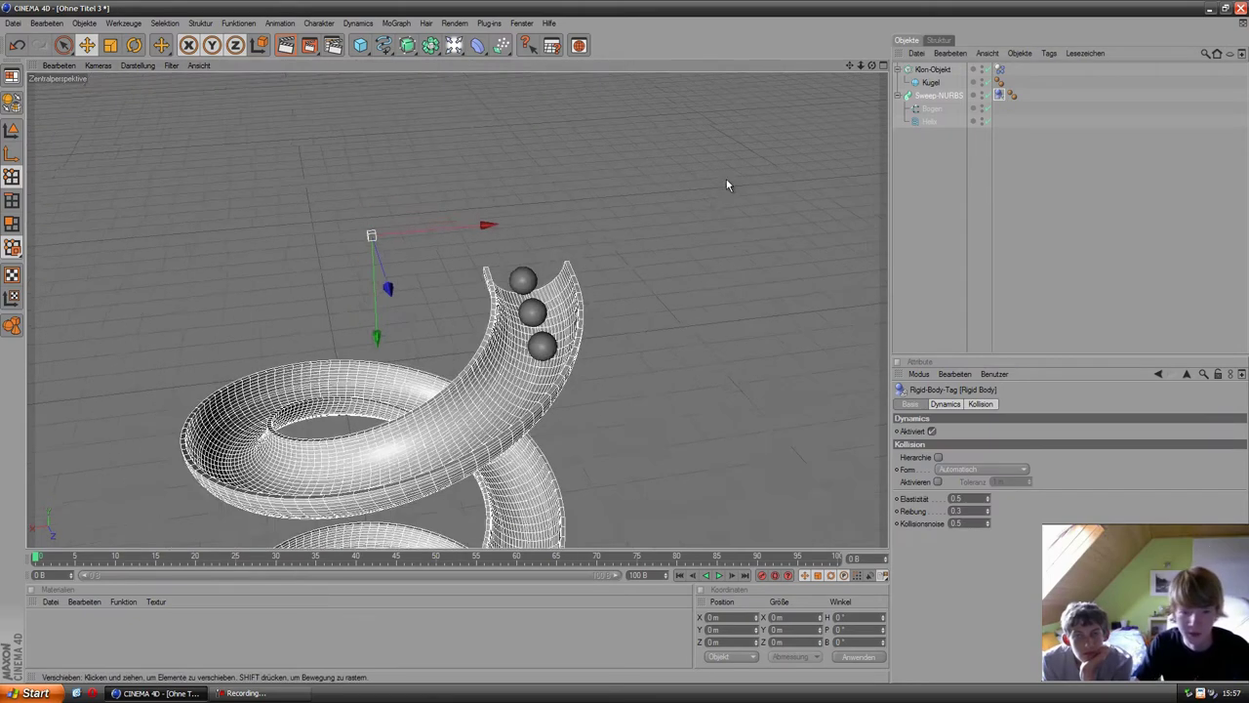
mouse_move(626, 342)
right_mouse_down("alt")
mouse_move(783, 154)
mouse_move(972, 110)
right_mouse_up("alt")
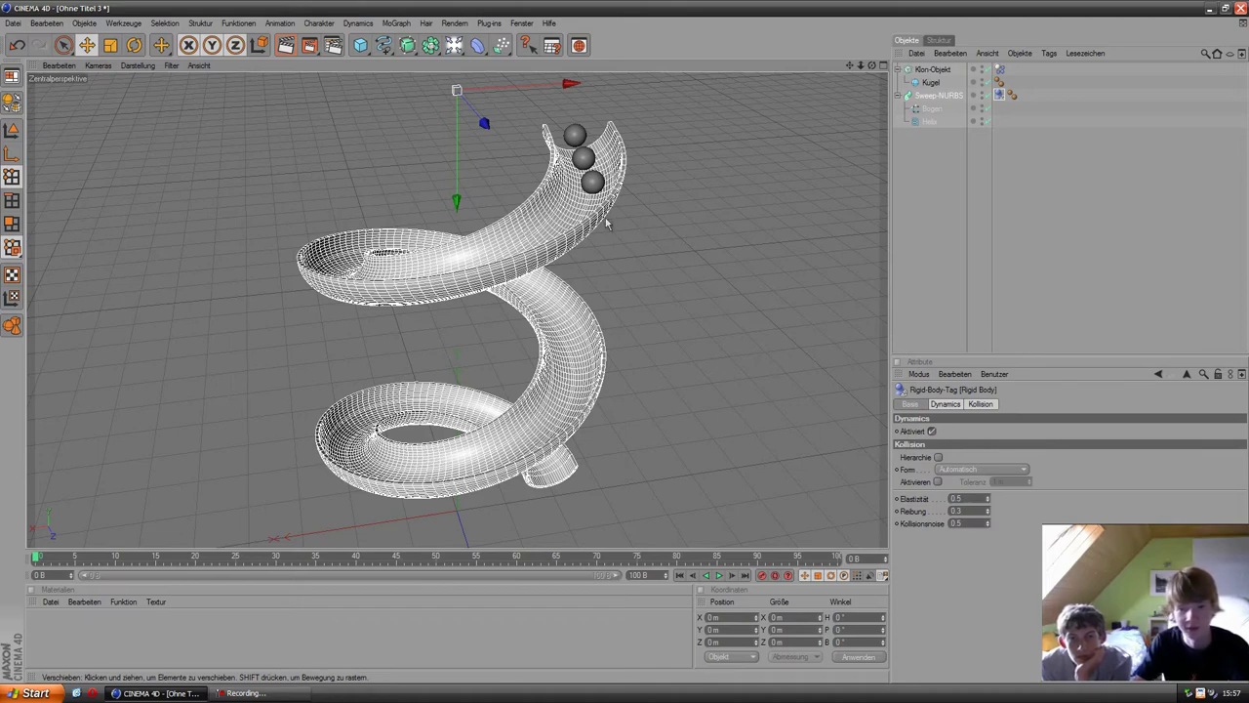
- Play the simulation to watch the three spheres roll down the slide
left_click_drag(849, 66, 845, 146)
scroll(821, 72, "up", 5)
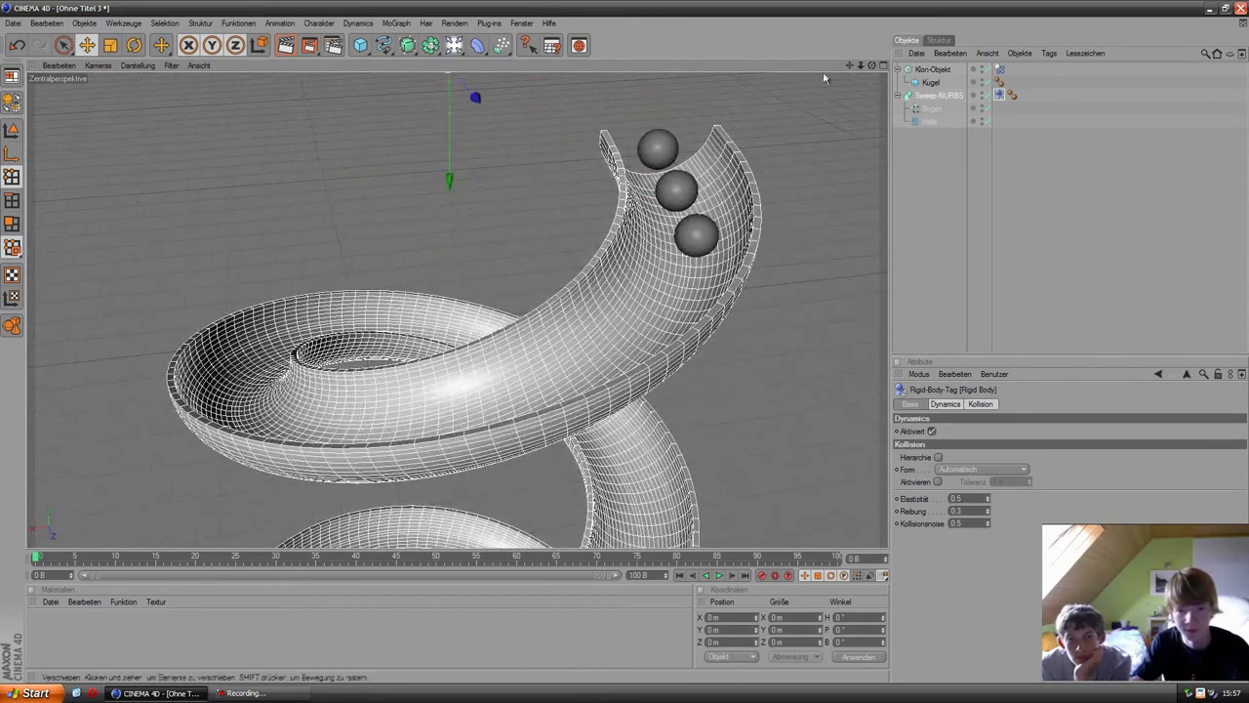
left_click_drag(625, 346, 816, 315, "alt")
left_click(718, 575)
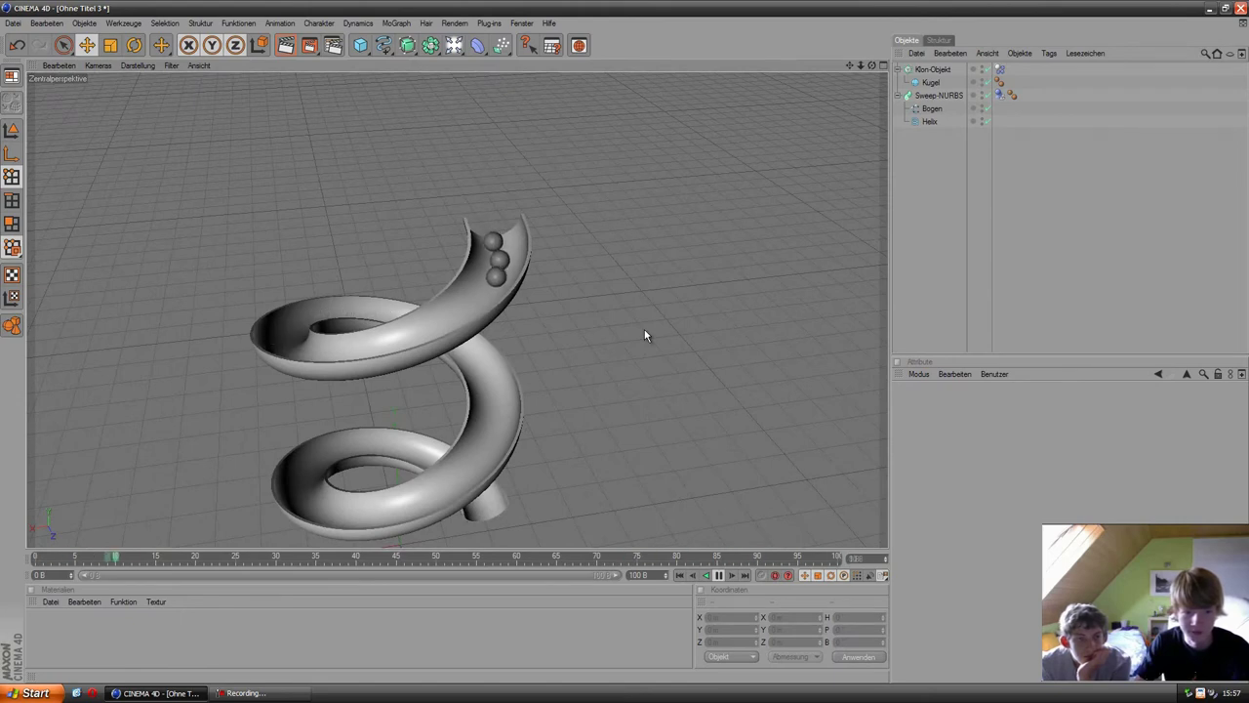
left_click(720, 576)
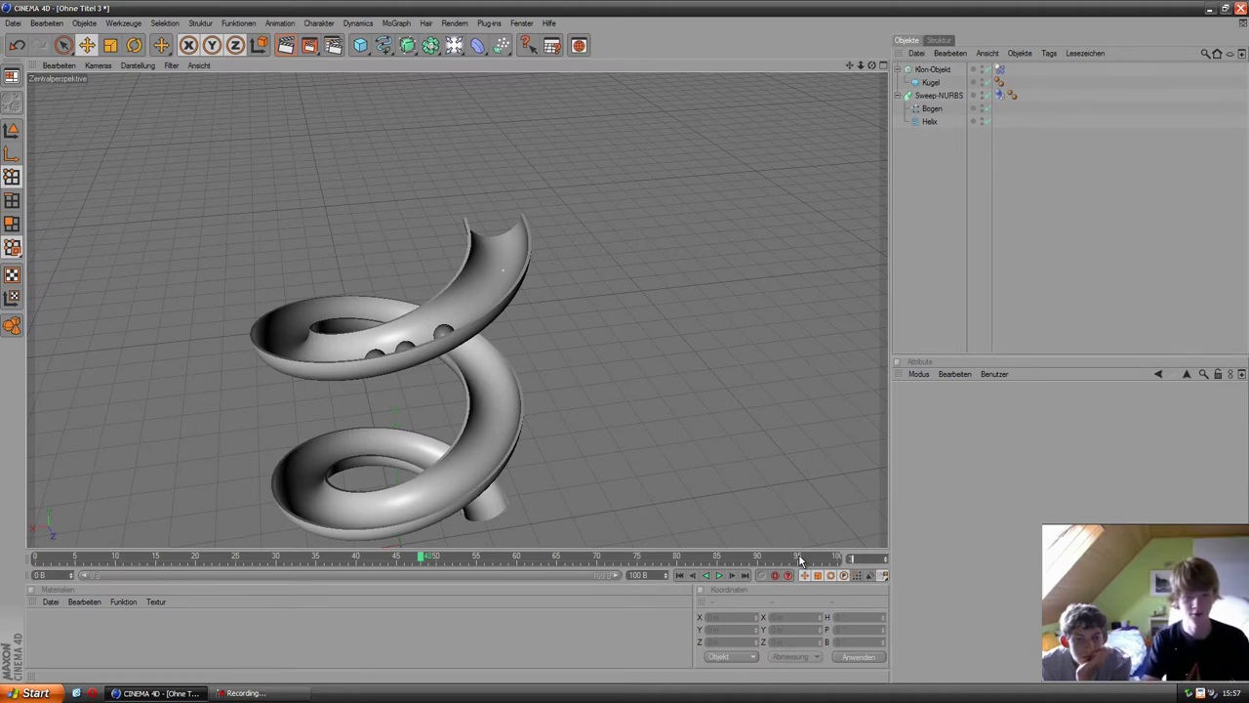
- Set the end frame to 1000, extend the preview range to match, and add a floor
left_click(800, 558)
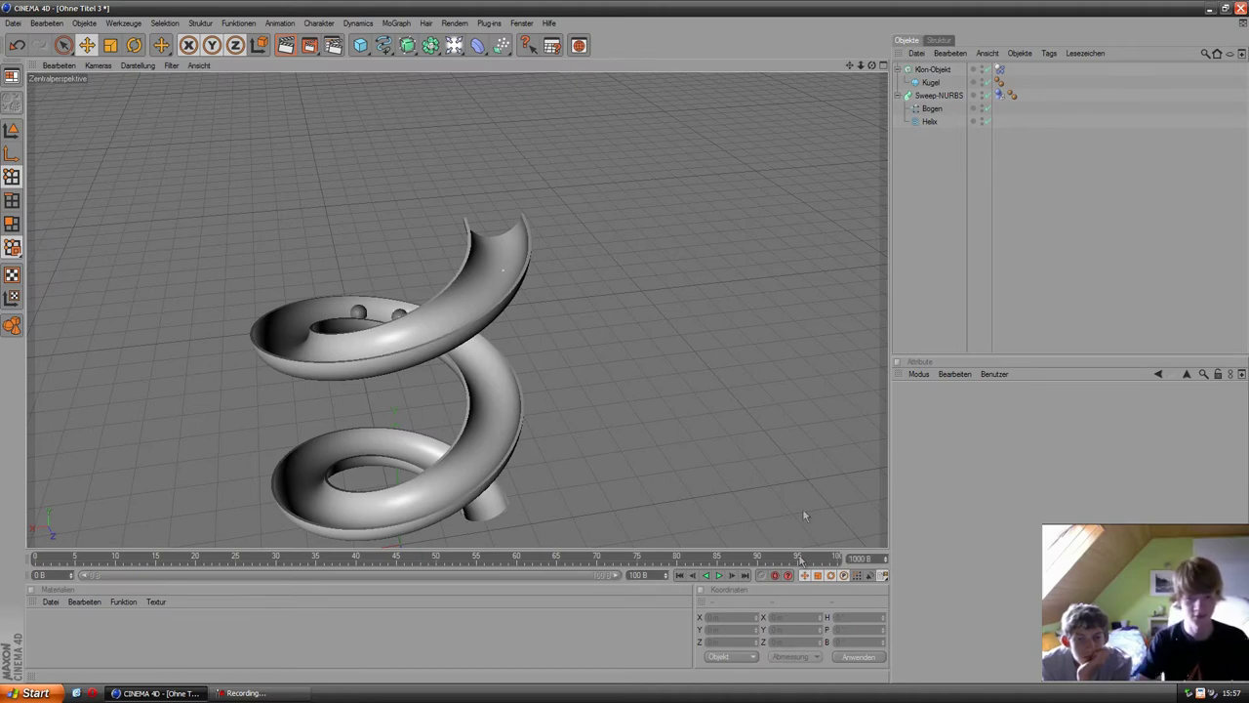
type("1000")
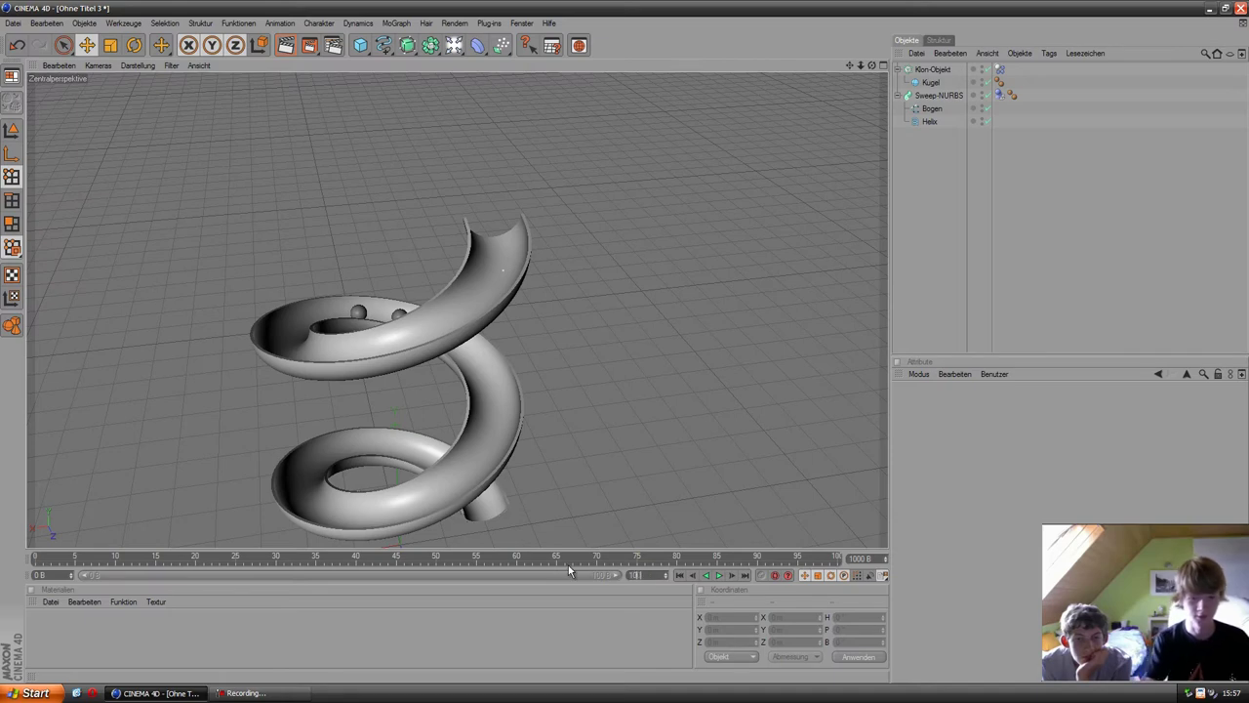
key("Return")
left_click_drag(144, 574, 681, 579)
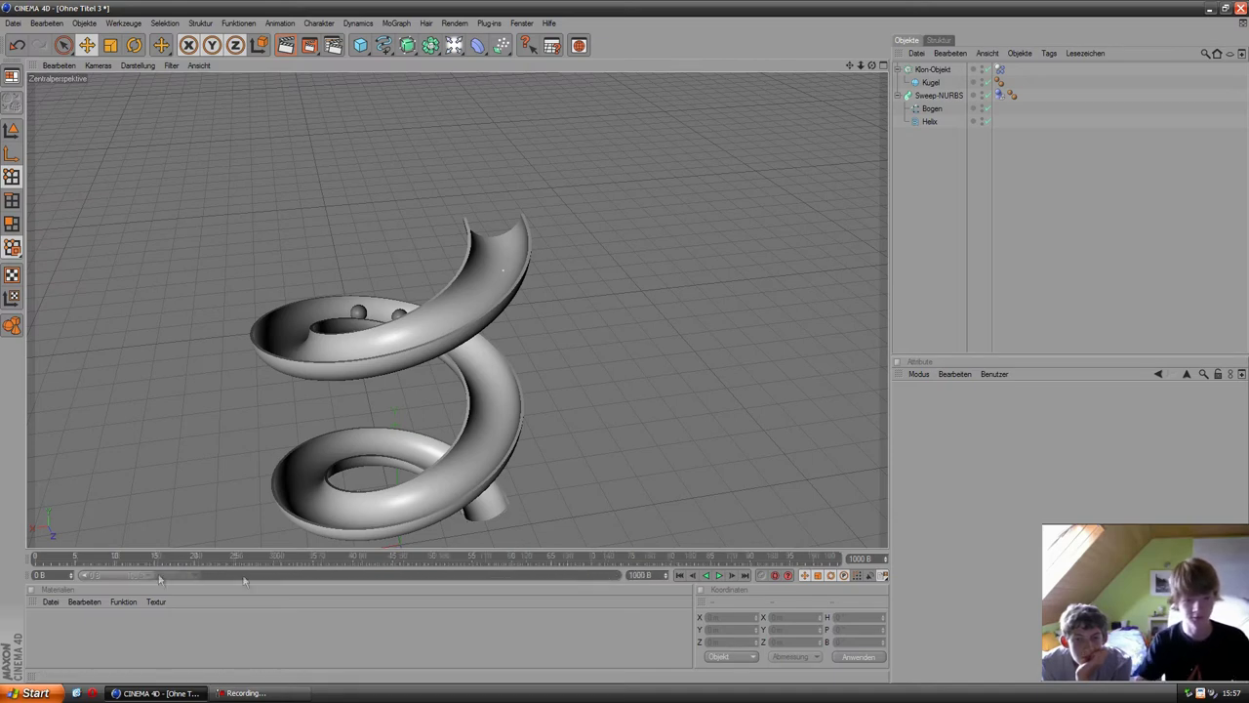
left_click_drag(852, 66, 624, 340)
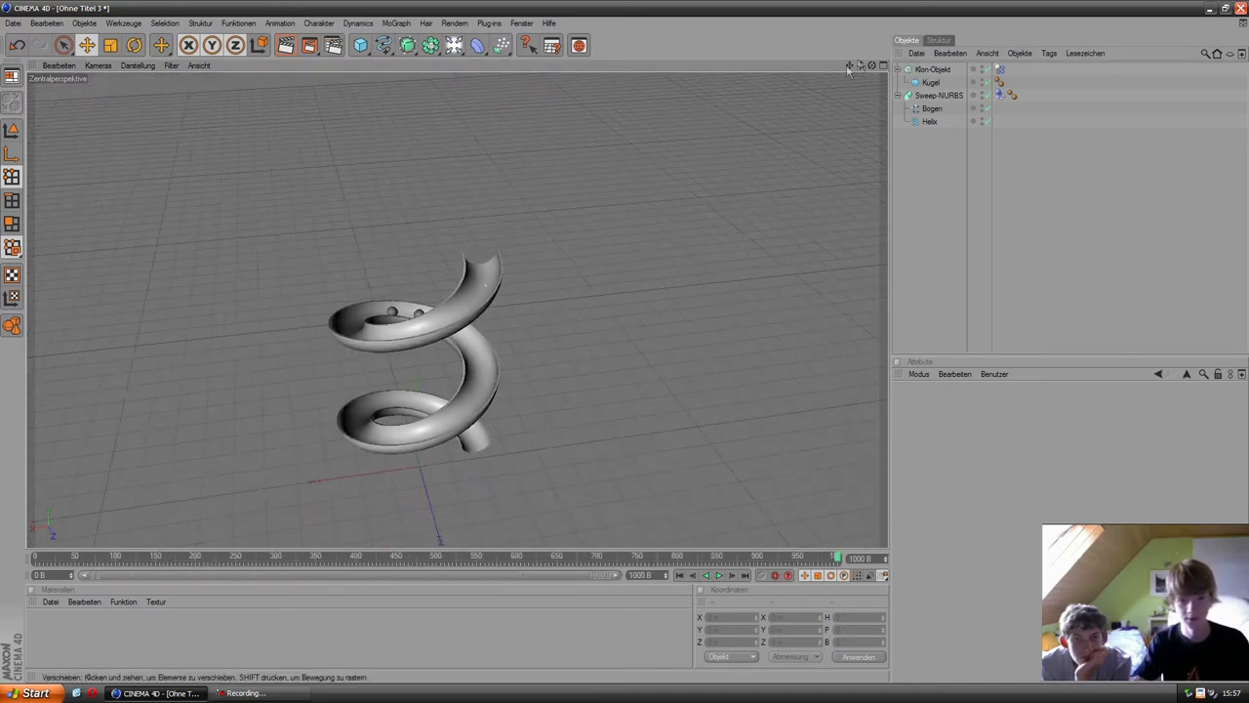
scroll(626, 346, "up", 2)
left_click_drag(454, 45, 600, 151)
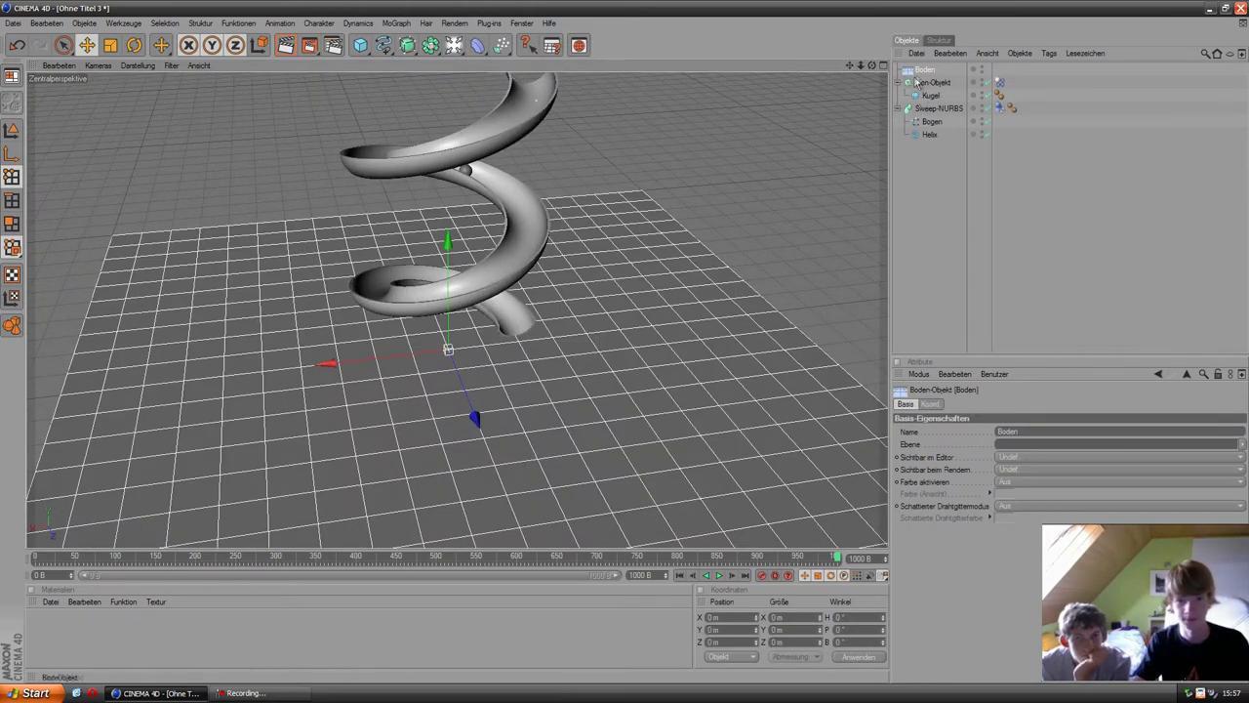
- Give the Boden floor a Rigid Body tag and replay the simulation from the start
right_click(926, 70)
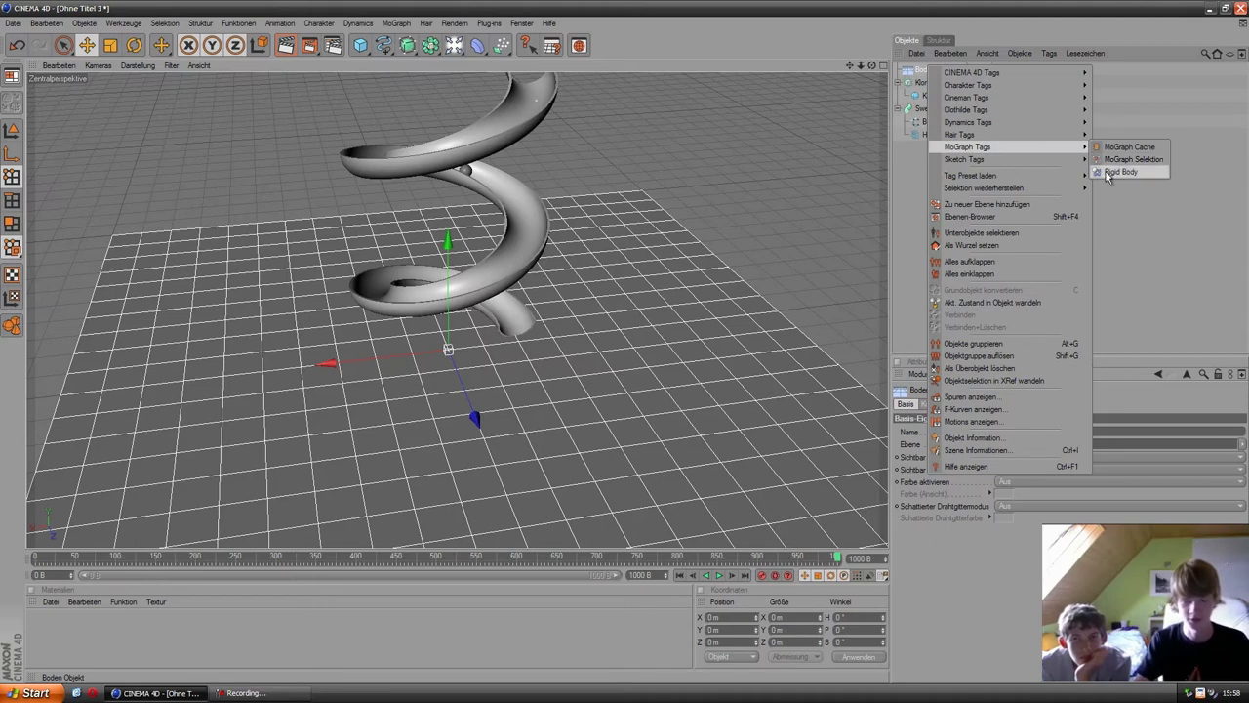
left_click(1106, 173)
left_click_drag(849, 246, 785, 184, "alt")
scroll(788, 187, "up", 2)
scroll(789, 185, "up", 2)
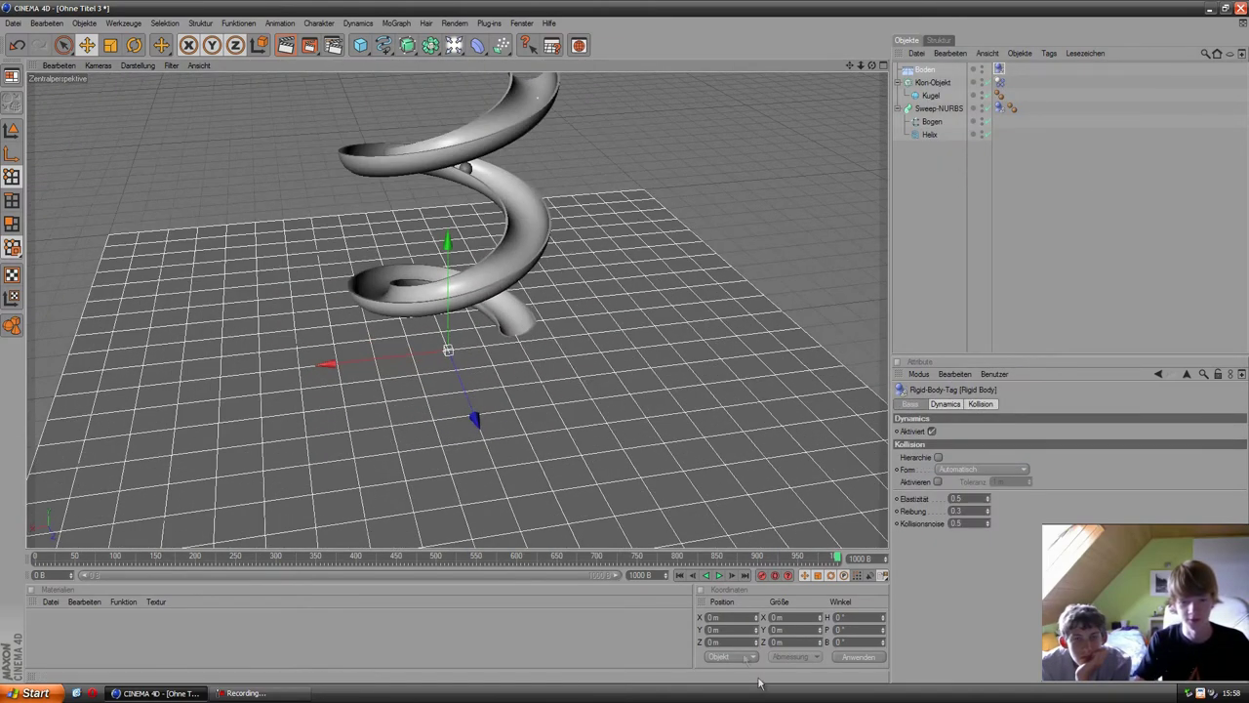
left_click(718, 576)
left_click(972, 204)
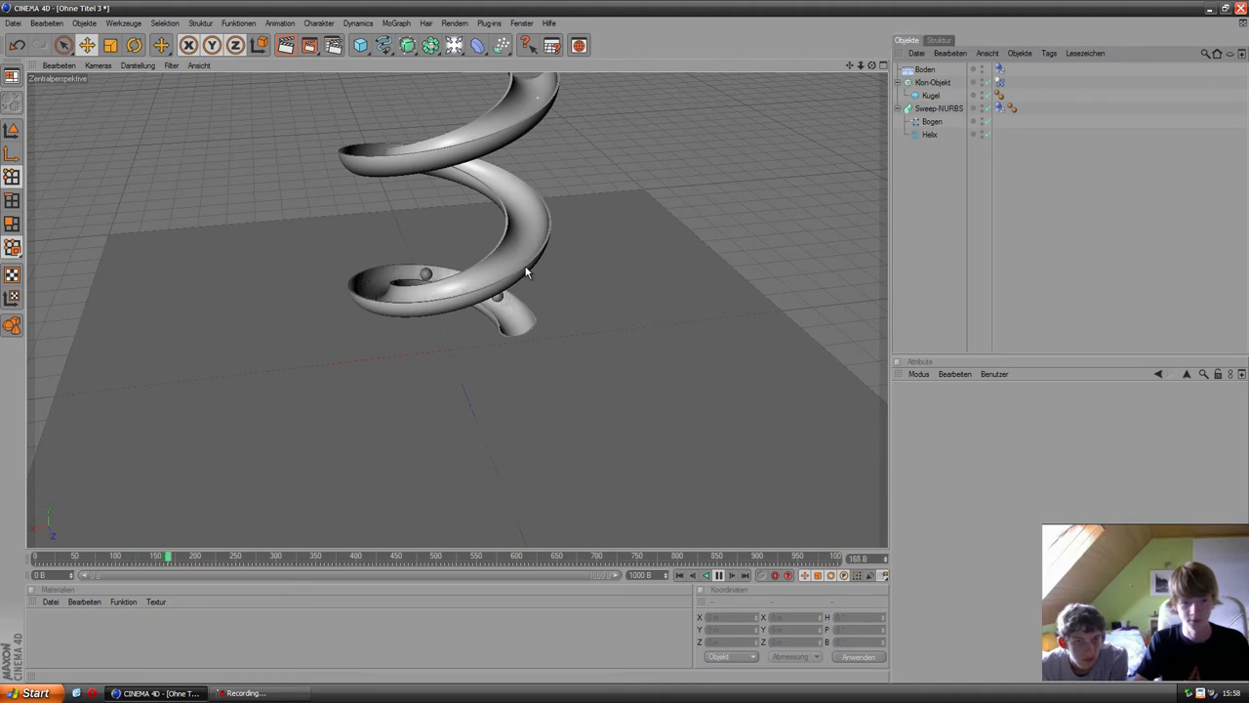
scroll(649, 359, "down", 2)
scroll(678, 347, "down", 1)
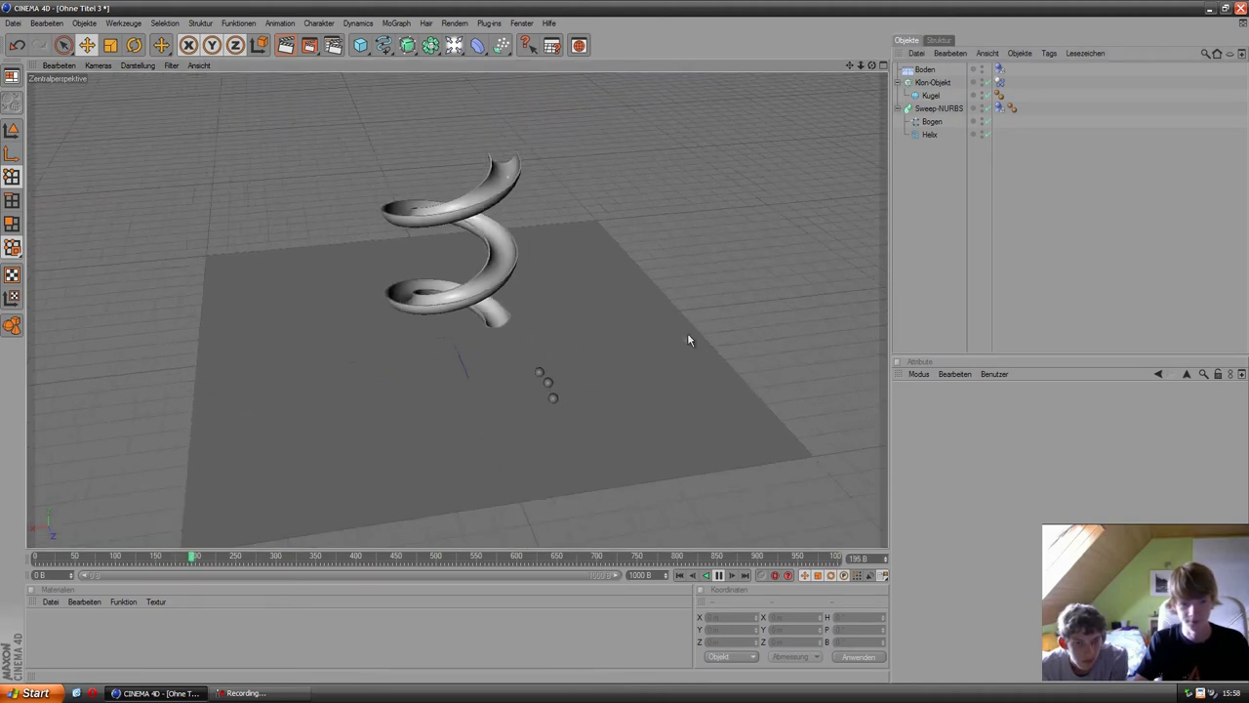
- Set the floor's Rigid Body tag to Reibung 3.4 and Elastizität 0
left_click(923, 70)
left_click(1000, 70)
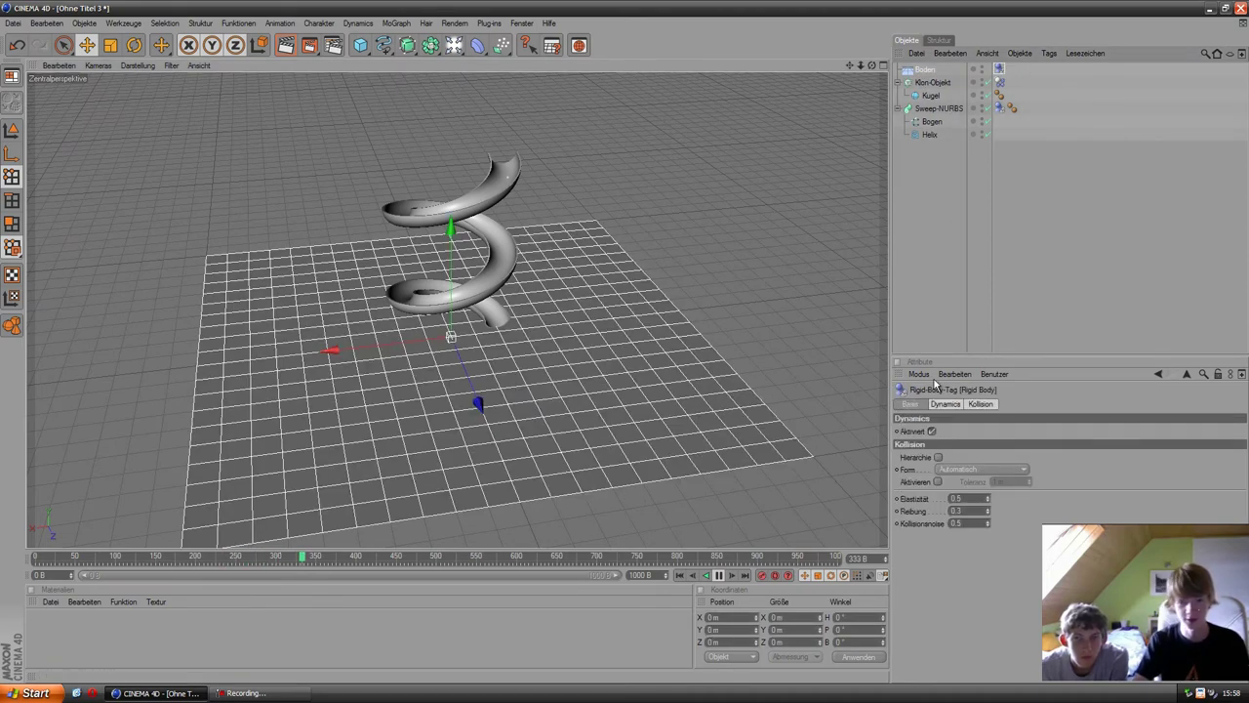
left_click(987, 508)
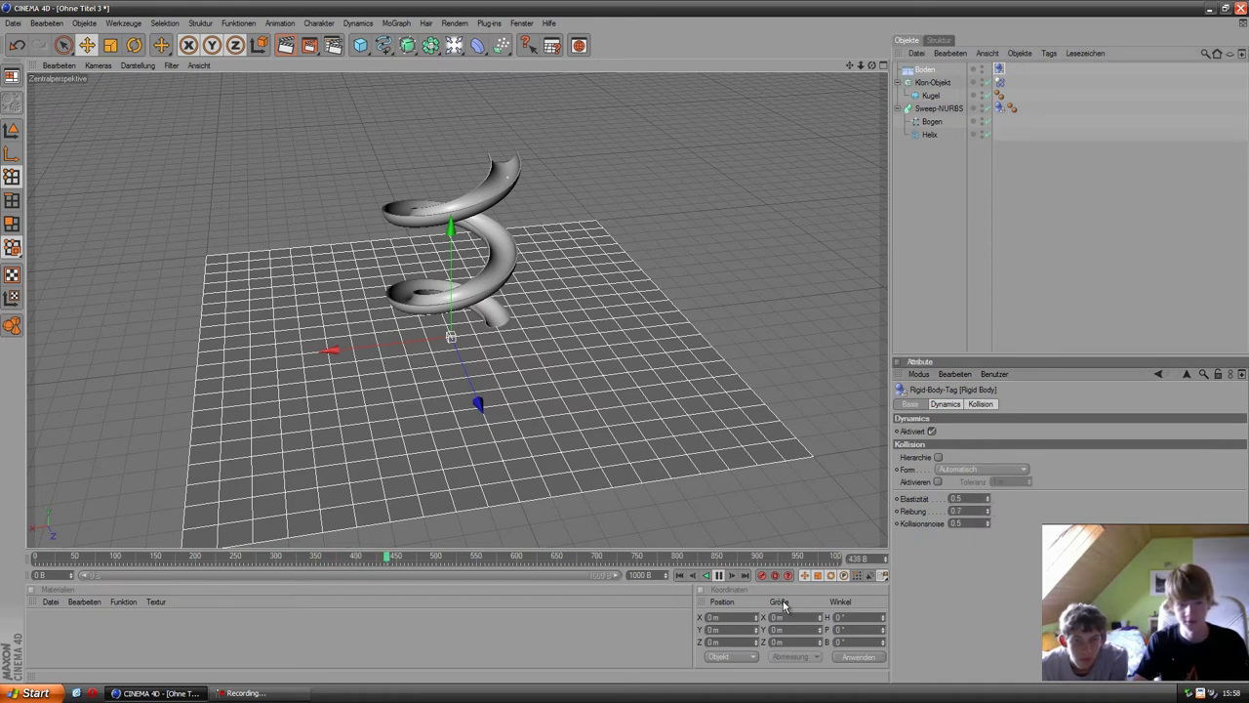
left_click(718, 575)
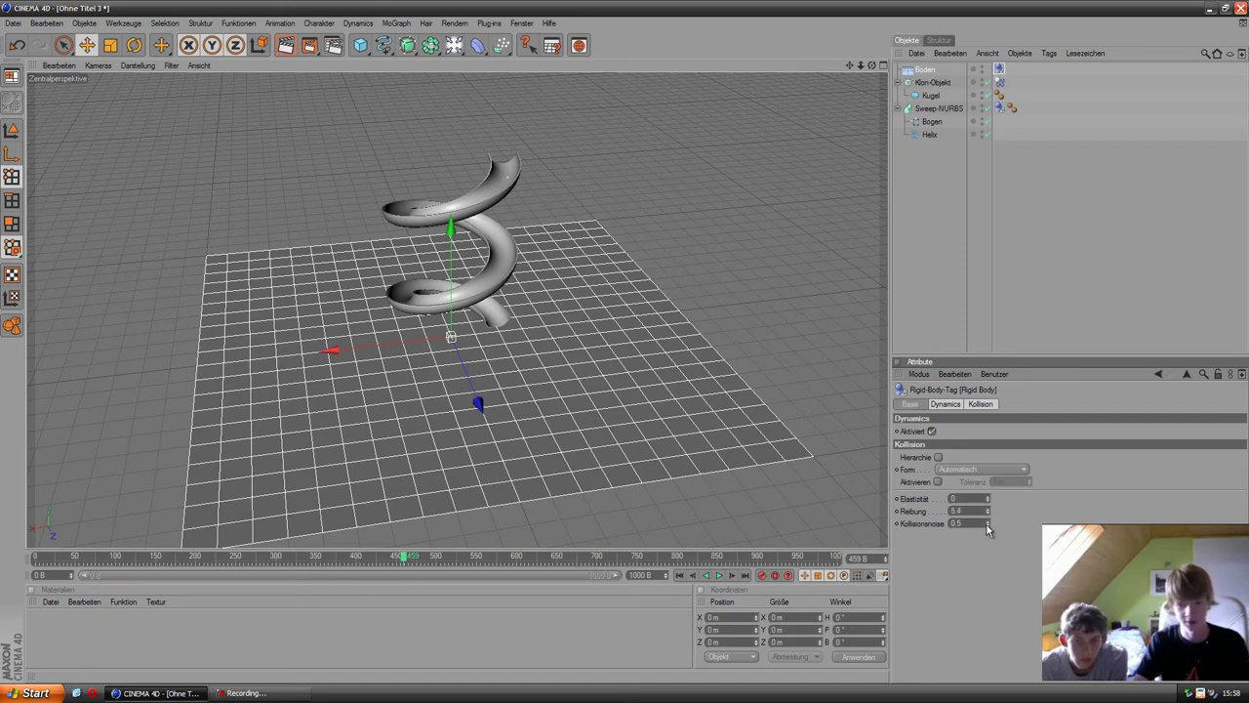
left_click(906, 249)
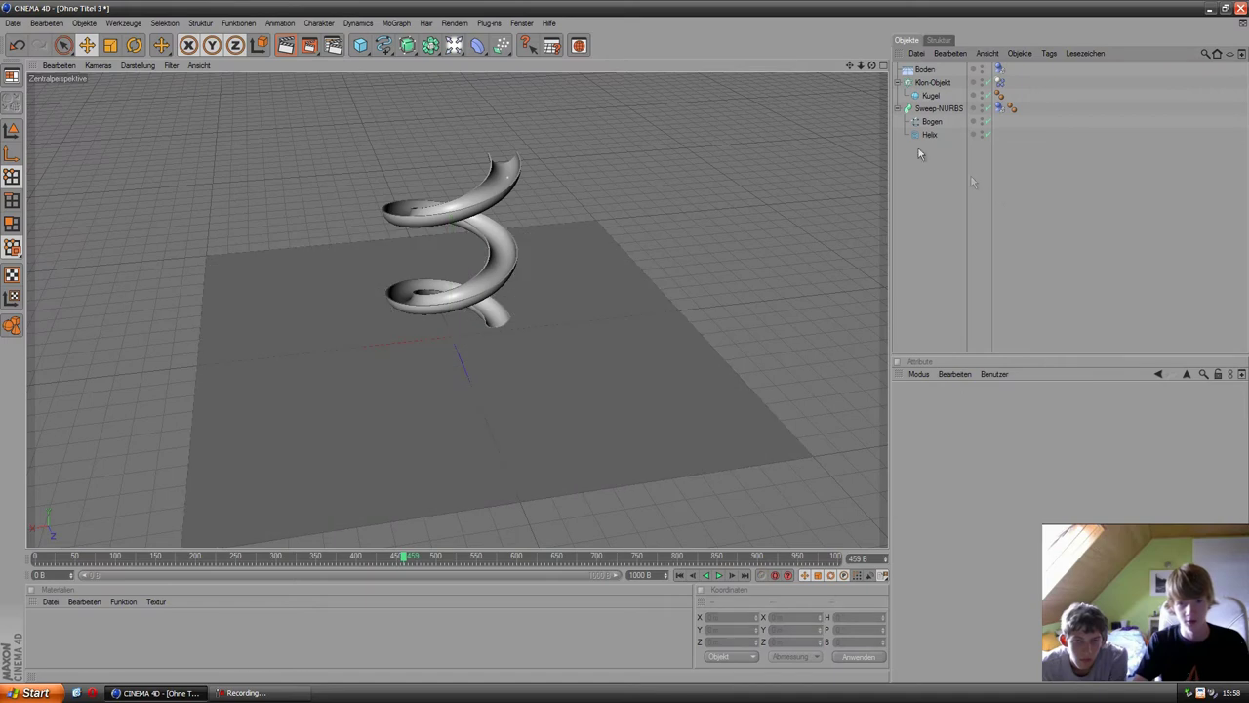
- Rewind and replay the simulation, framing the spheres rolling onto the floor
left_click(721, 576)
left_click(720, 576)
scroll(576, 268, "up", 1)
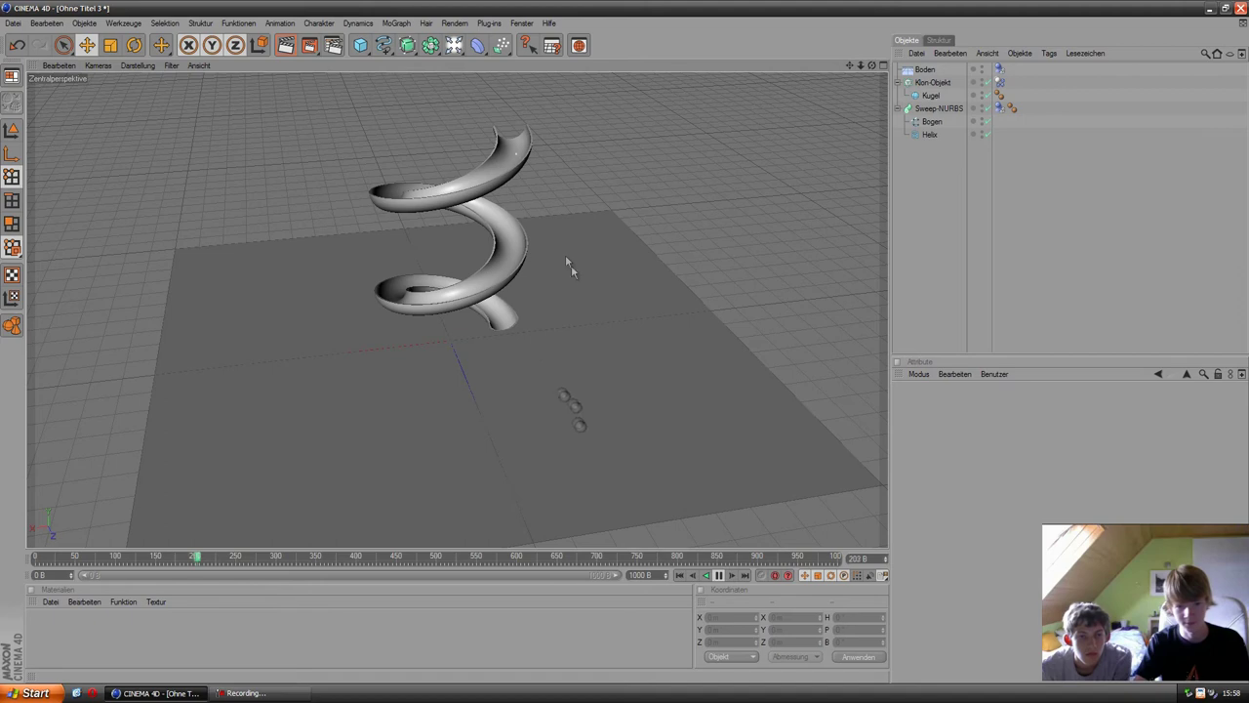
left_click_drag(859, 66, 778, 201)
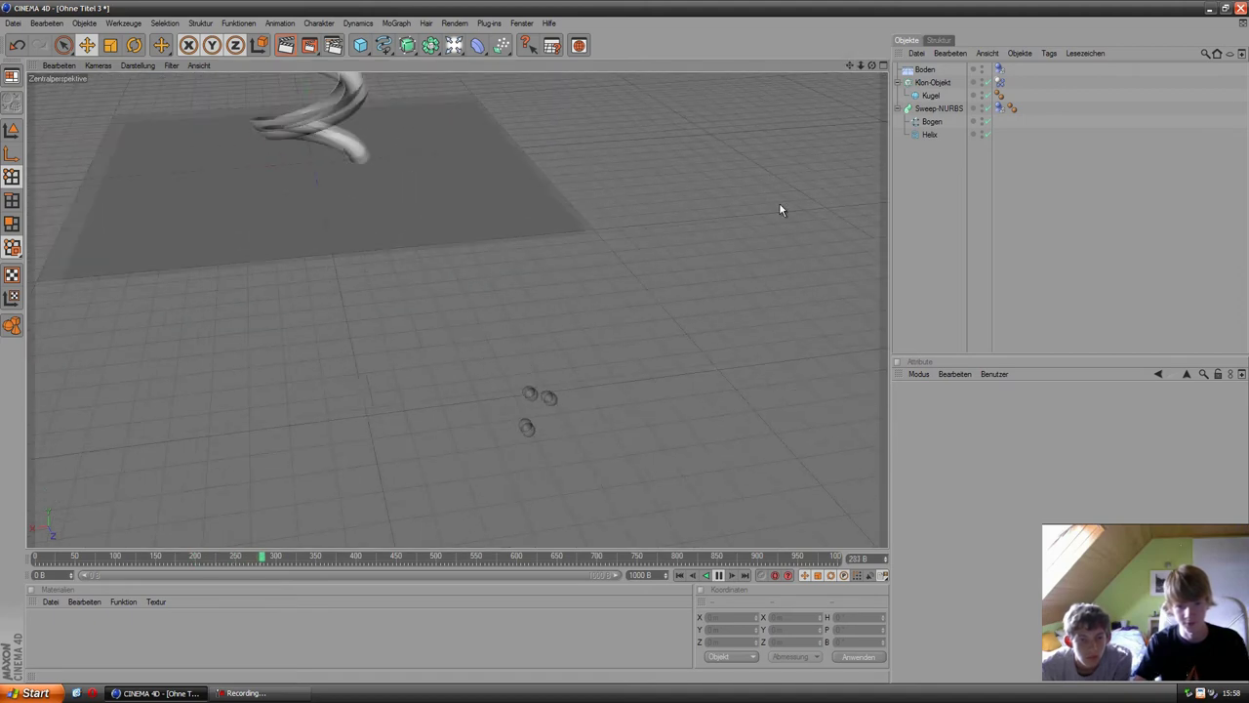
left_click_drag(779, 202, 793, 183)
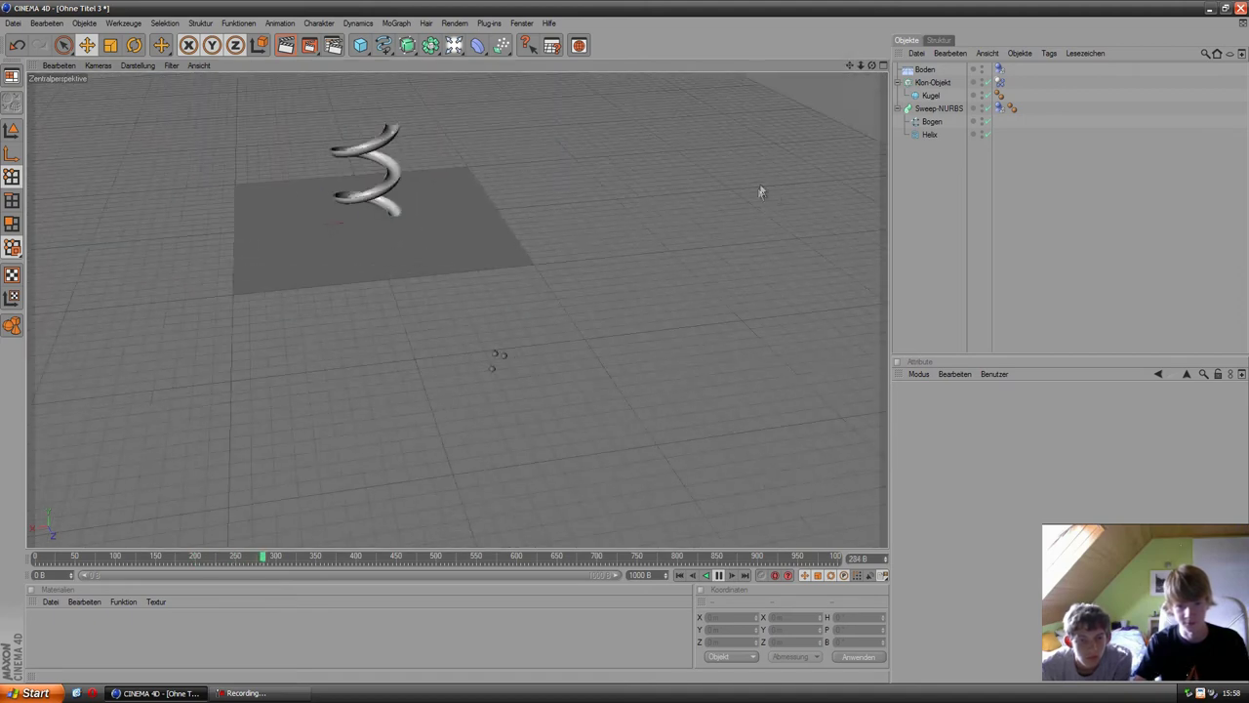
- Raise the Boden floor's Rigid Body friction (Reibung) to 43.9
left_click(925, 74)
left_click(999, 70)
left_click(980, 403, "shift")
left_click_drag(989, 516, 988, 508)
- Orbit and zoom the viewport to review the slide and floor together
left_click_drag(771, 376, 790, 387, "alt")
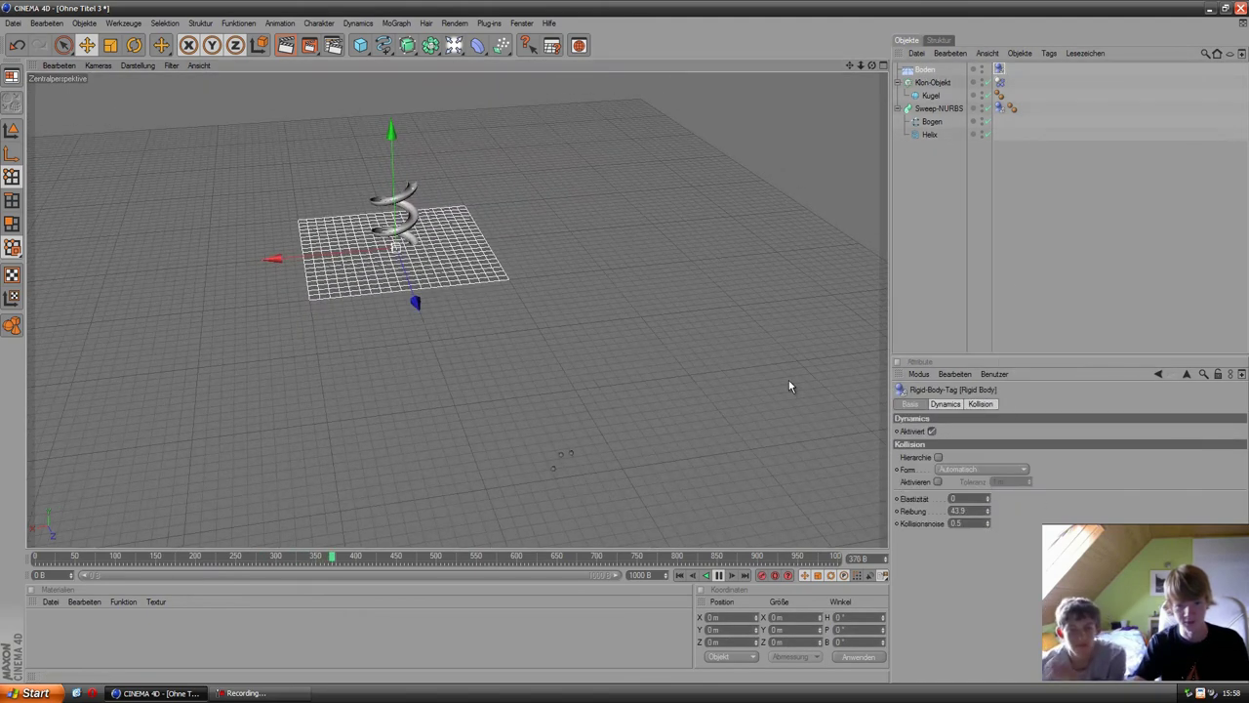
mouse_move(849, 70)
left_mouse_down()
mouse_move(632, 299)
mouse_move(520, 230)
left_mouse_up()
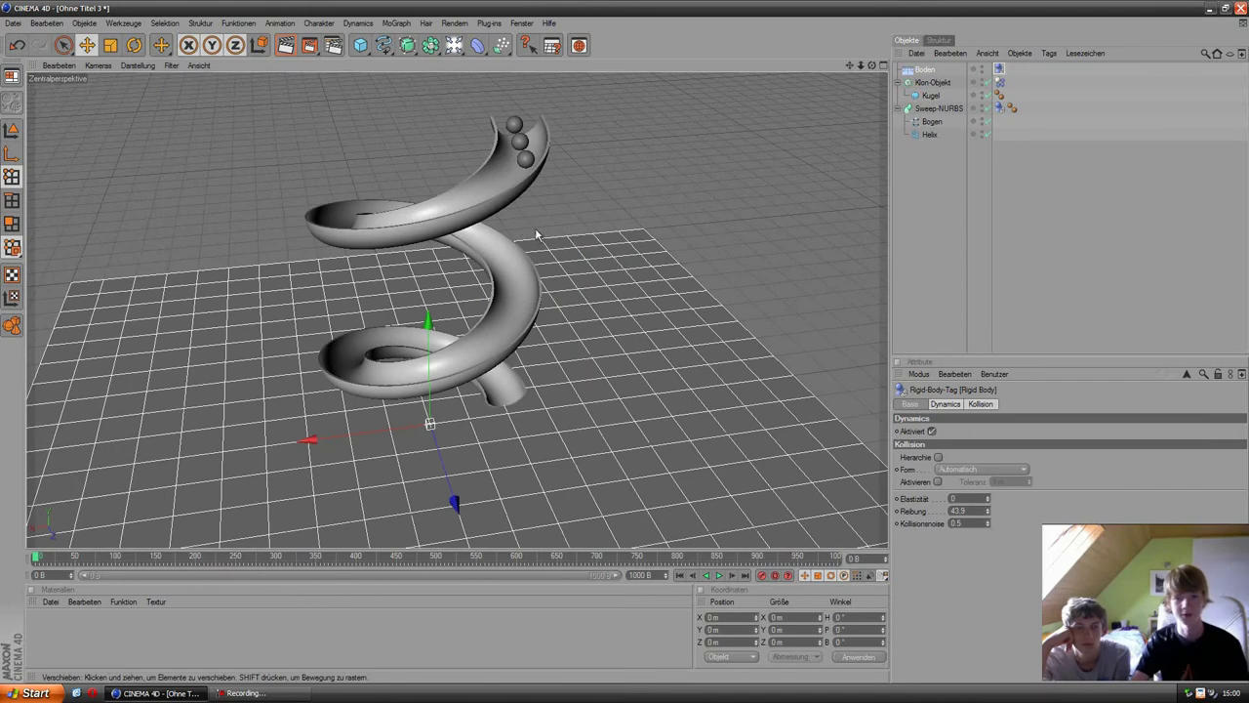
scroll(648, 200, "down", 2)
scroll(630, 200, "down", 2)
scroll(624, 175, "down", 2)
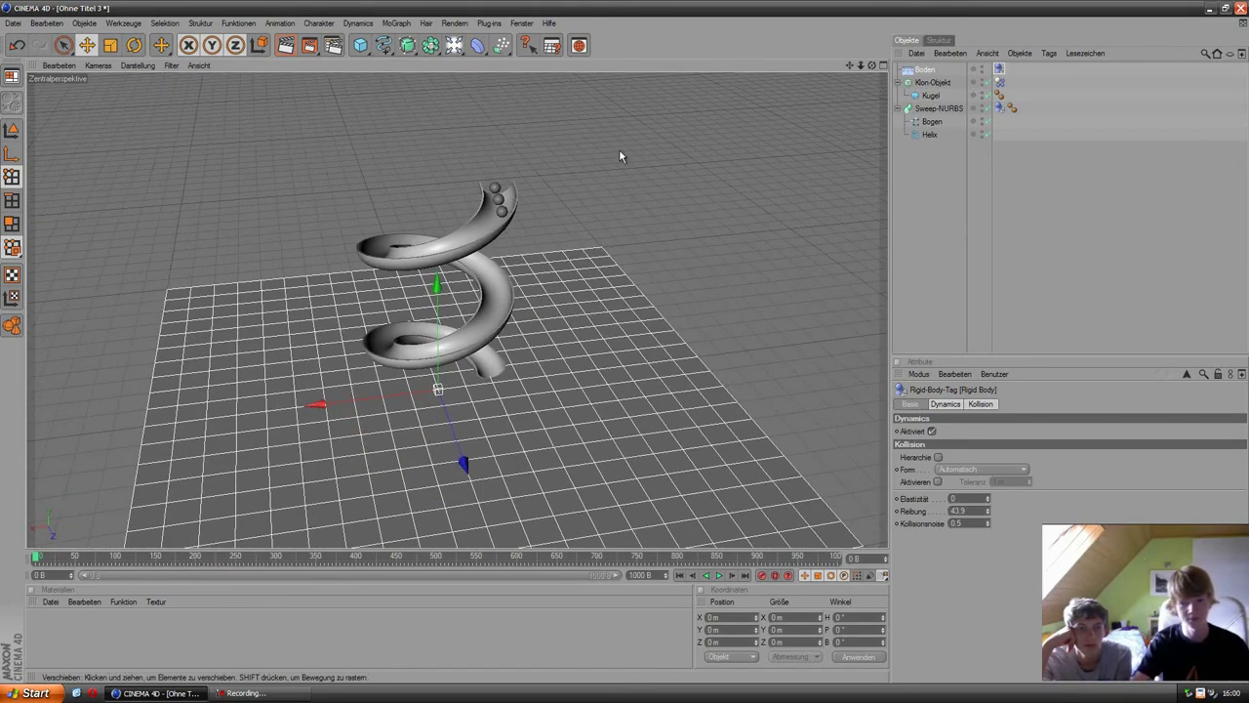
scroll(543, 112, "down", 2)
scroll(539, 124, "down", 1)
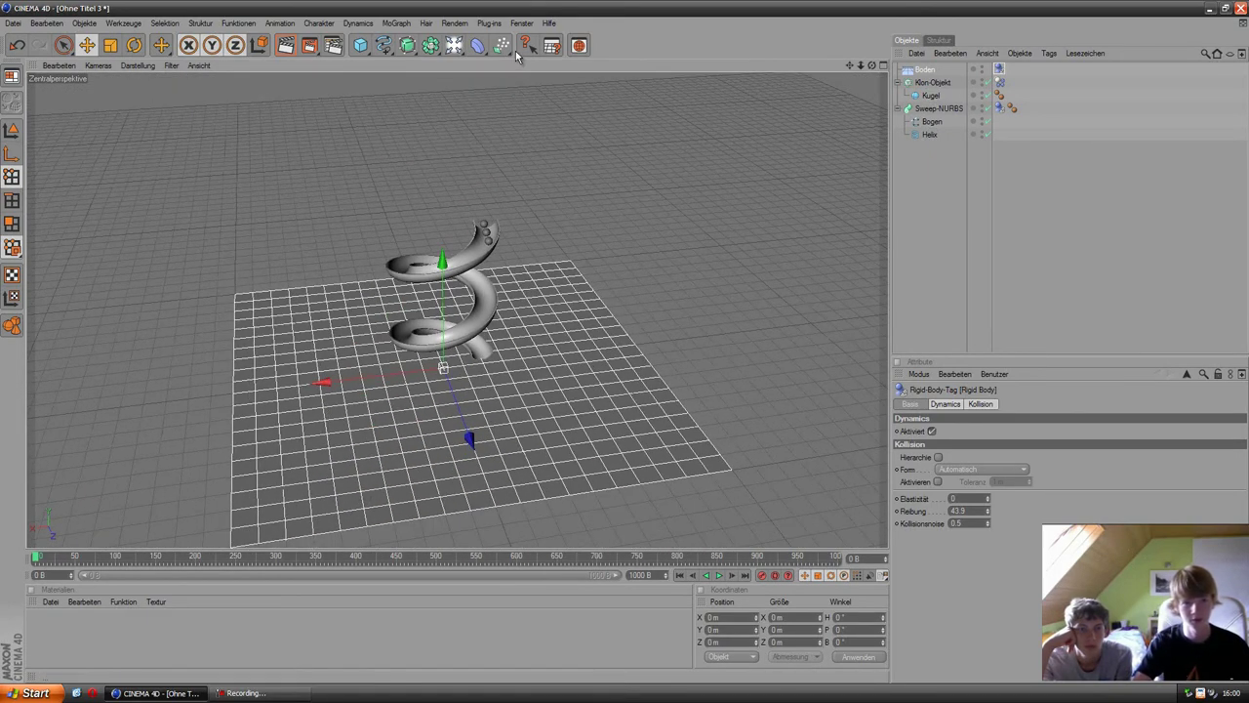
scroll(515, 110, "up", 2)
scroll(515, 110, "up", 2)
scroll(518, 123, "up", 2)
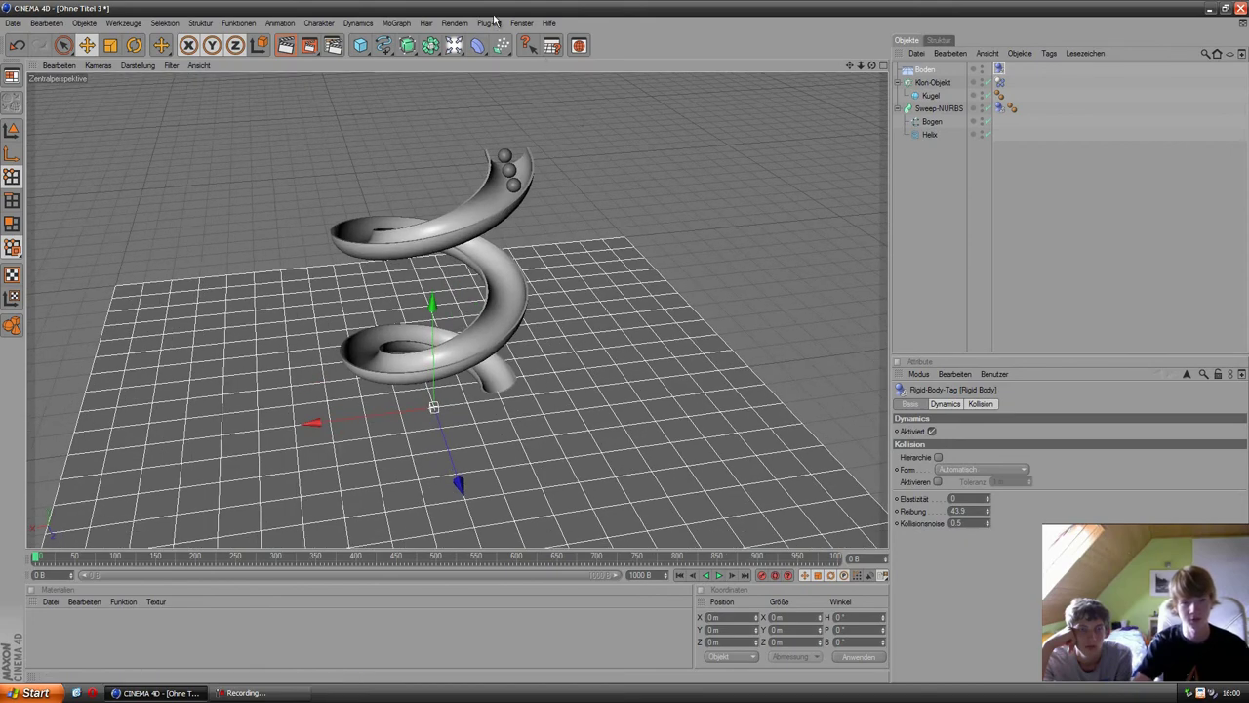
left_click(521, 23)
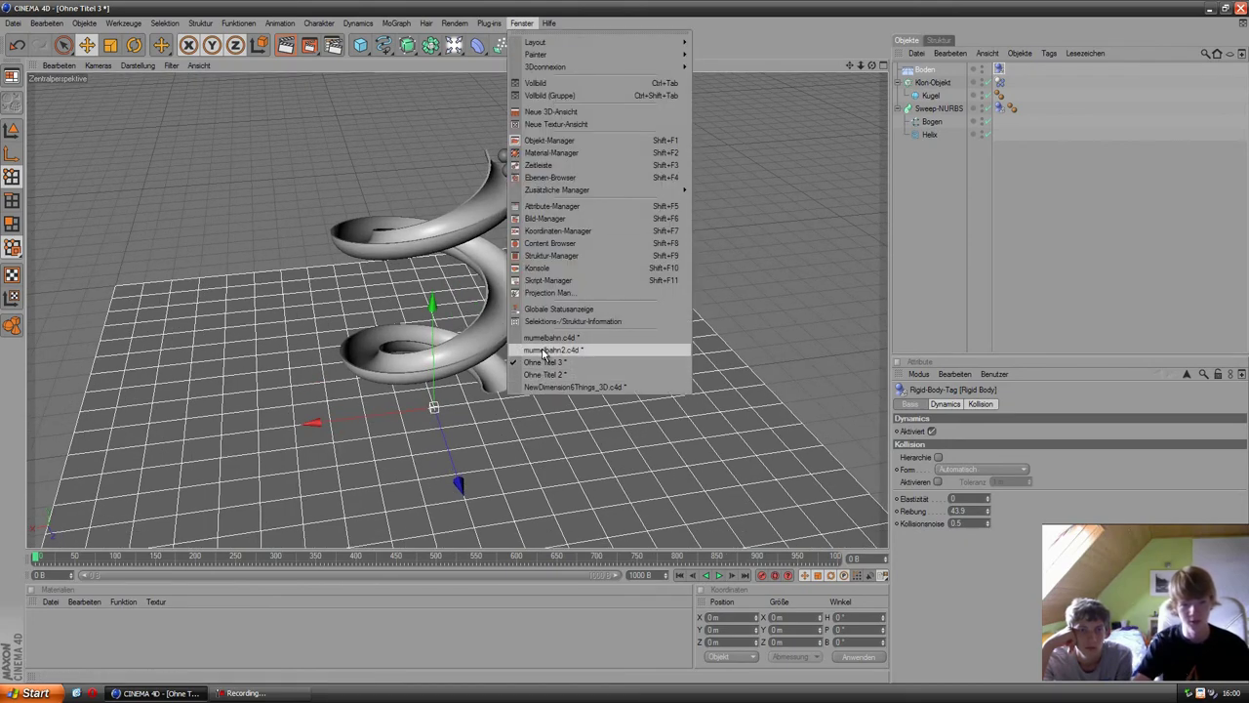
- Switch to the finished murmelbahn.c4d scene and inspect its Rigid Body tags
left_click(549, 336)
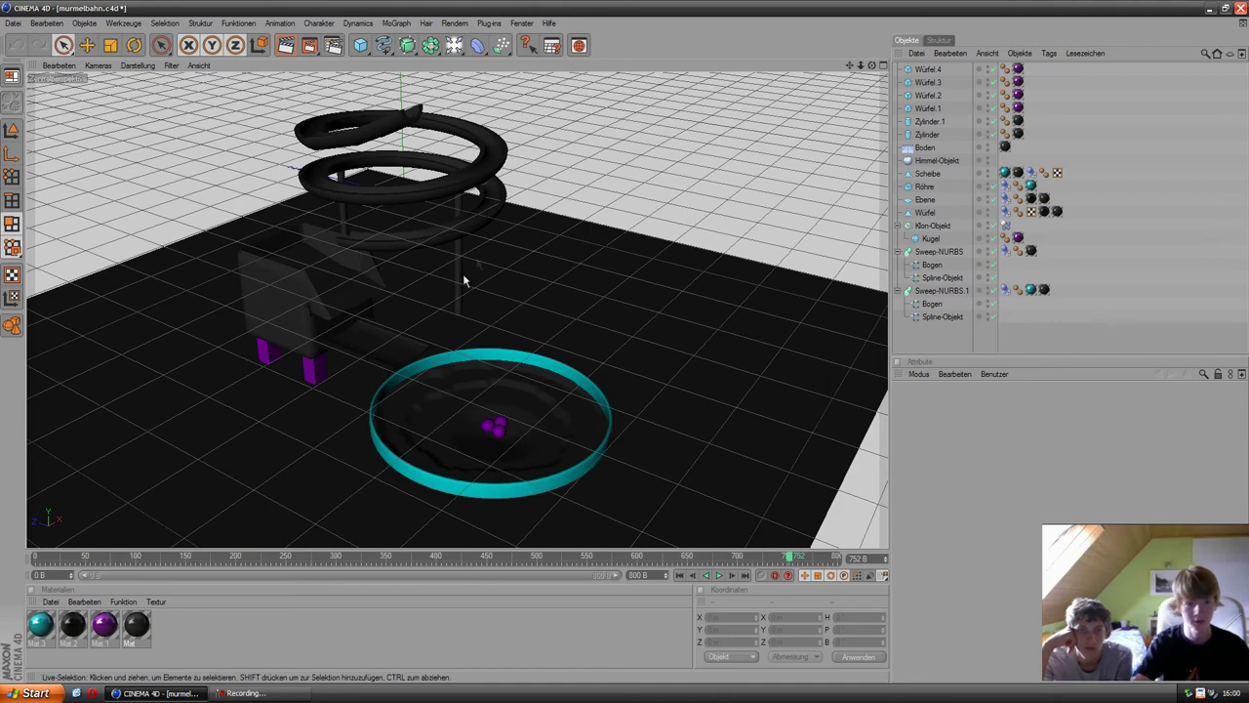
mouse_move(274, 257)
left_mouse_down("alt")
mouse_move(348, 273)
mouse_move(324, 297)
mouse_move(268, 246)
mouse_move(321, 273)
mouse_move(335, 312)
left_mouse_up("alt")
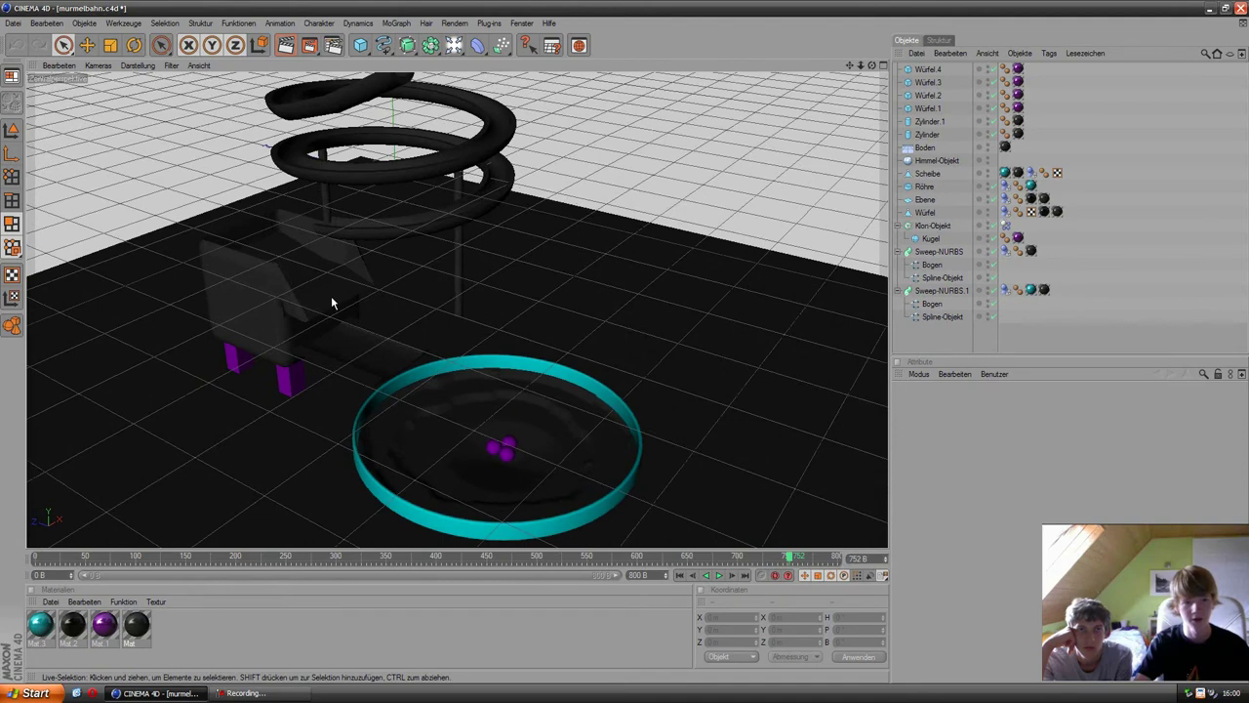
left_click(1005, 192)
left_click(1005, 199)
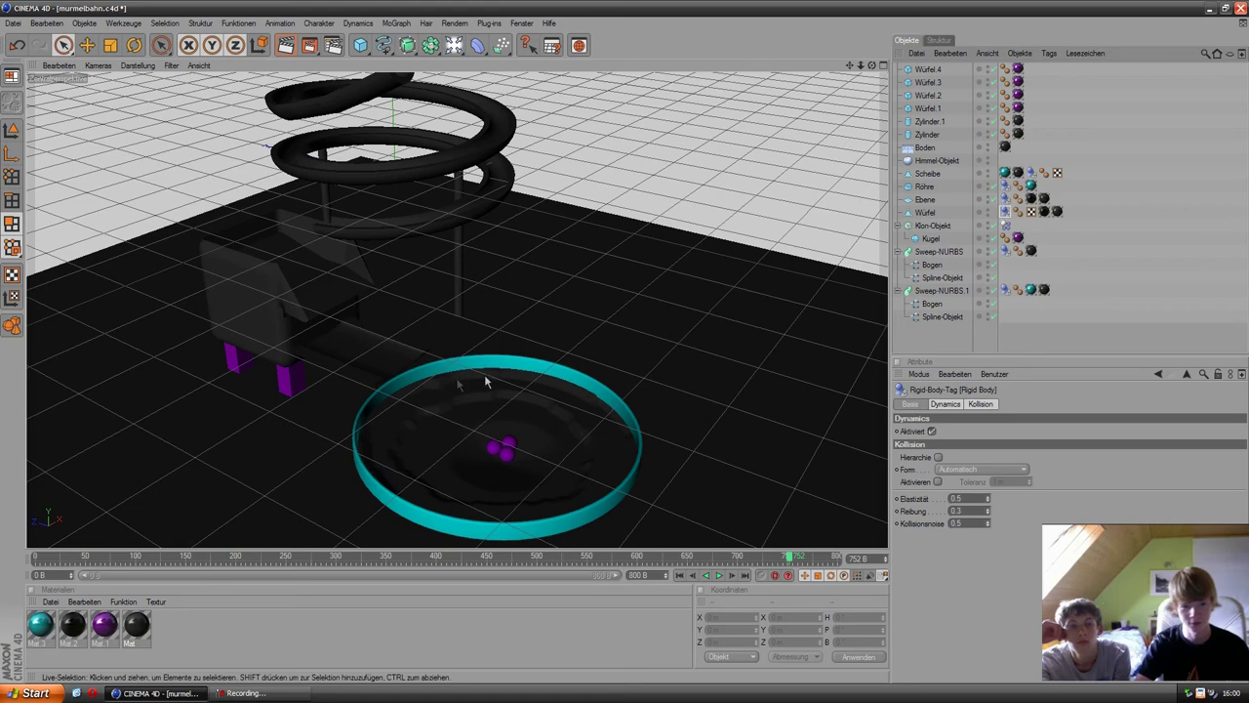
- Play the murmelbahn simulation with F8, stop it, and view the whole marble run
key("F8")
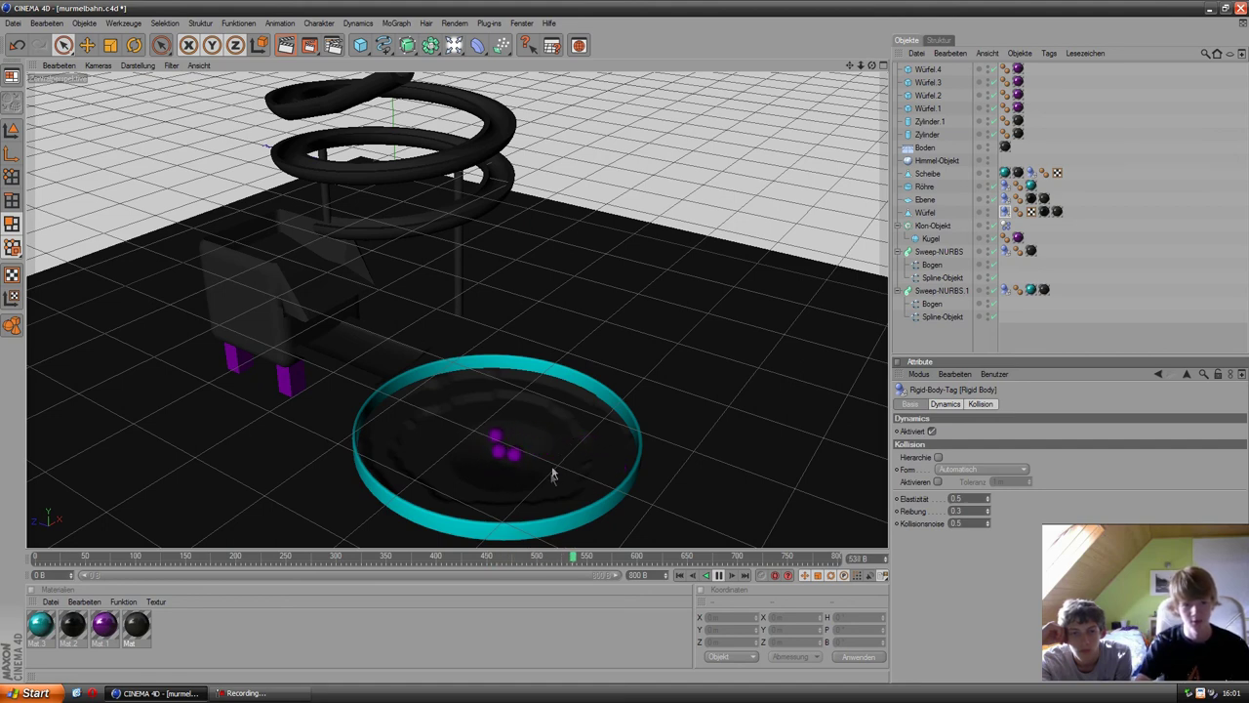
left_click(720, 576)
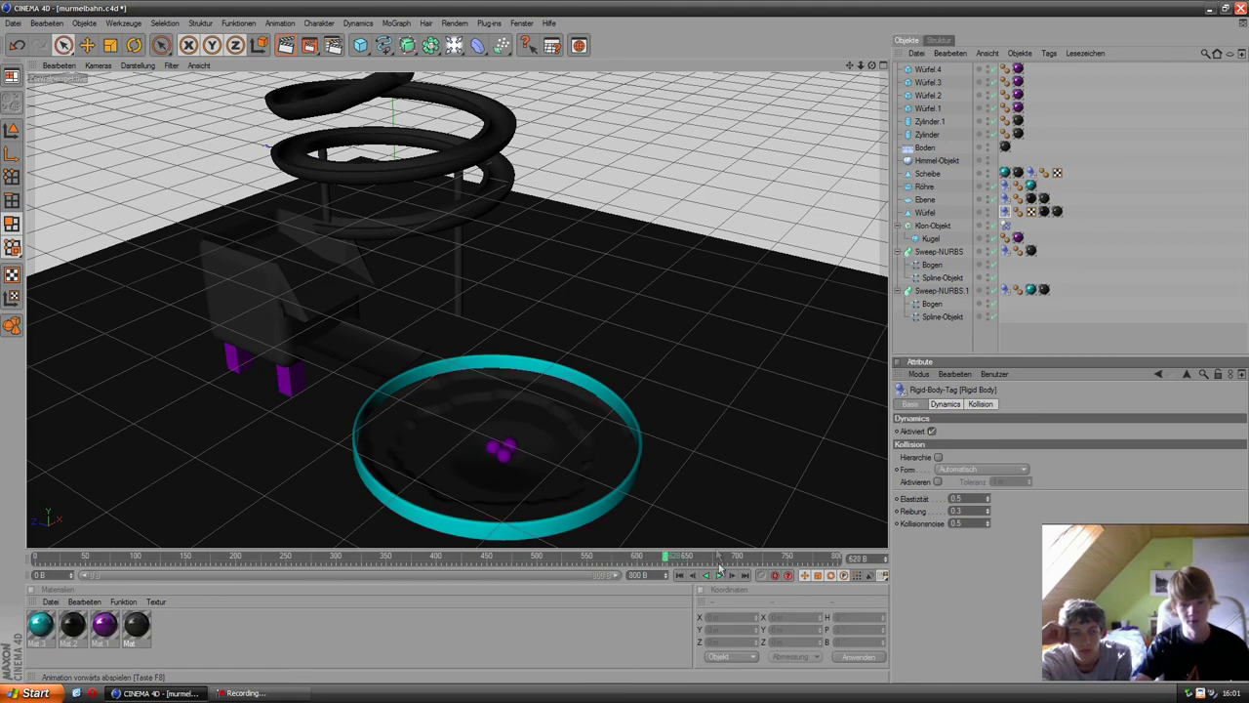
scroll(676, 406, "down", 3)
mouse_move(676, 406)
left_mouse_down("alt")
mouse_move(660, 292)
mouse_move(623, 342)
left_mouse_up("alt")
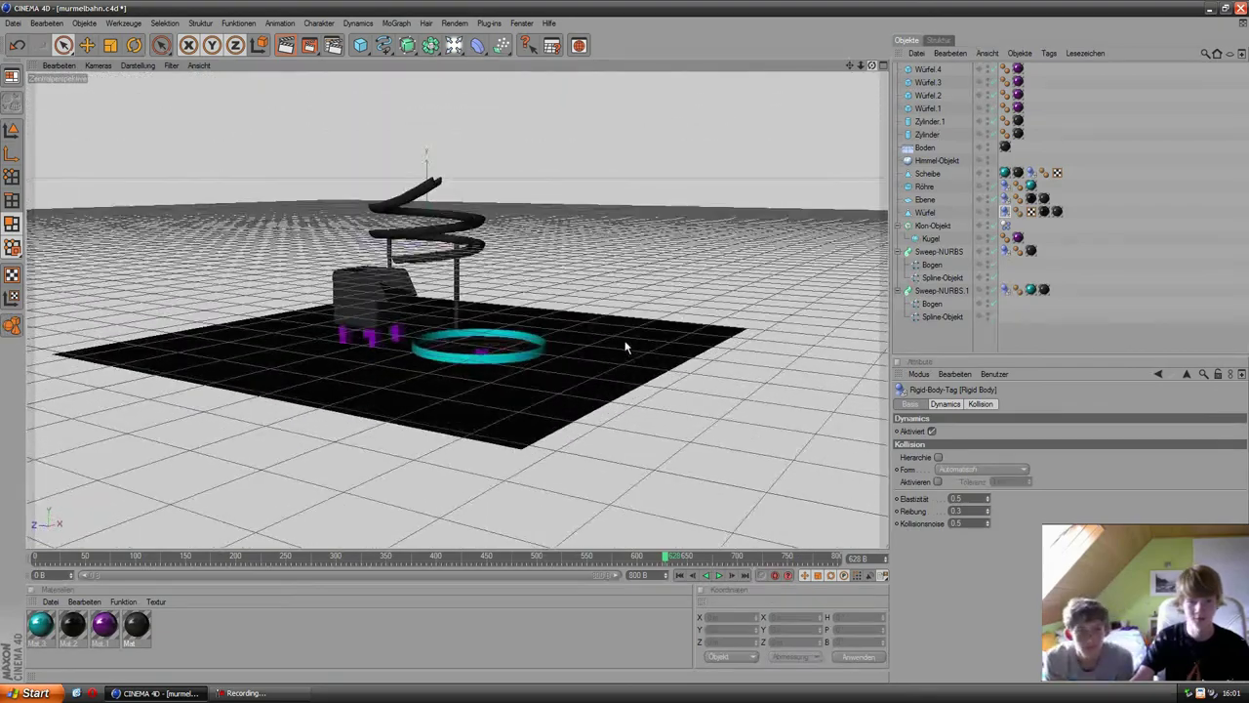